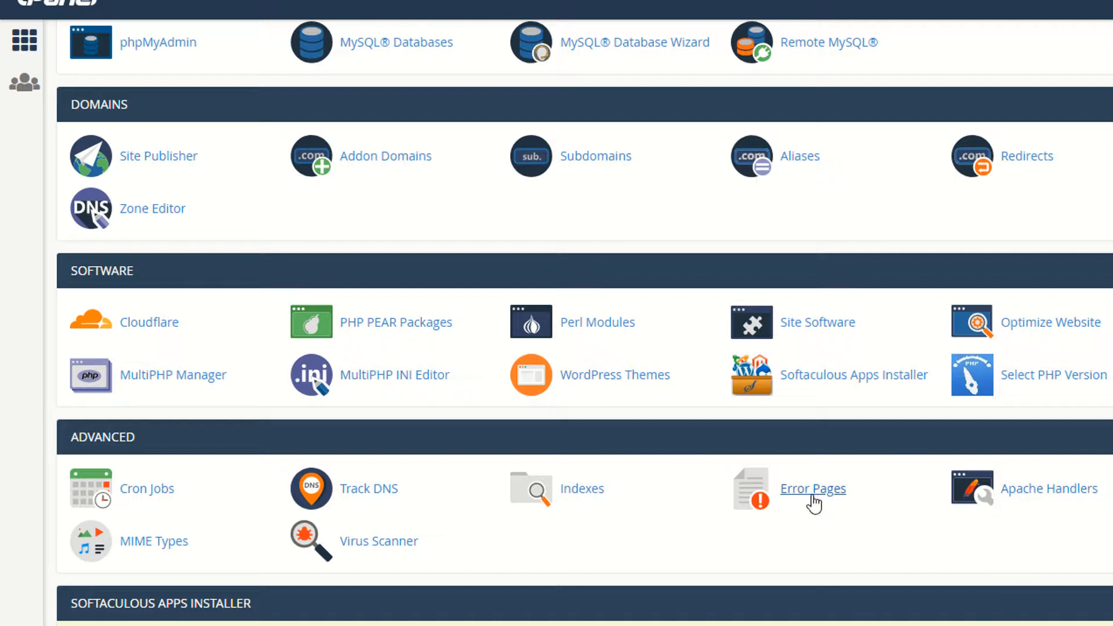
Open the Track DNS tool from the Advanced section of the cPanel home page.
{"action": "scroll", "coordinate": [520, 322], "scroll_direction": "down", "scroll_amount": 5}
{"action": "scroll", "coordinate": [520, 315], "scroll_direction": "up", "scroll_amount": 5}
{"action": "left_click", "coordinate": [367, 498]}
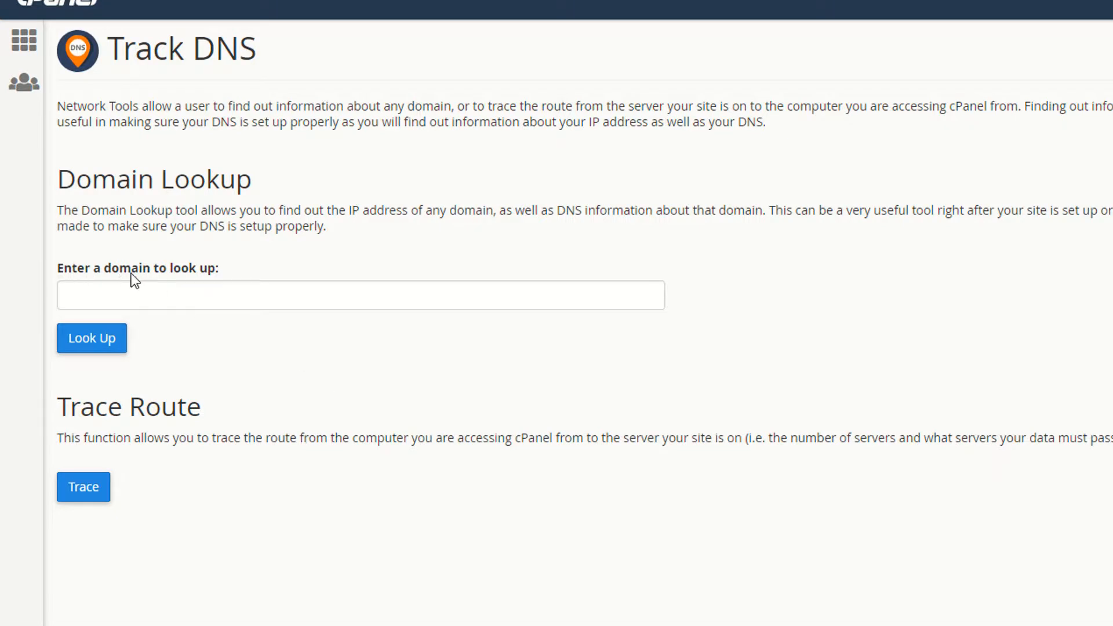
Load the website potdrumdigital.com in a new browser tab.
{"action": "key", "text": "ctrl+t"}
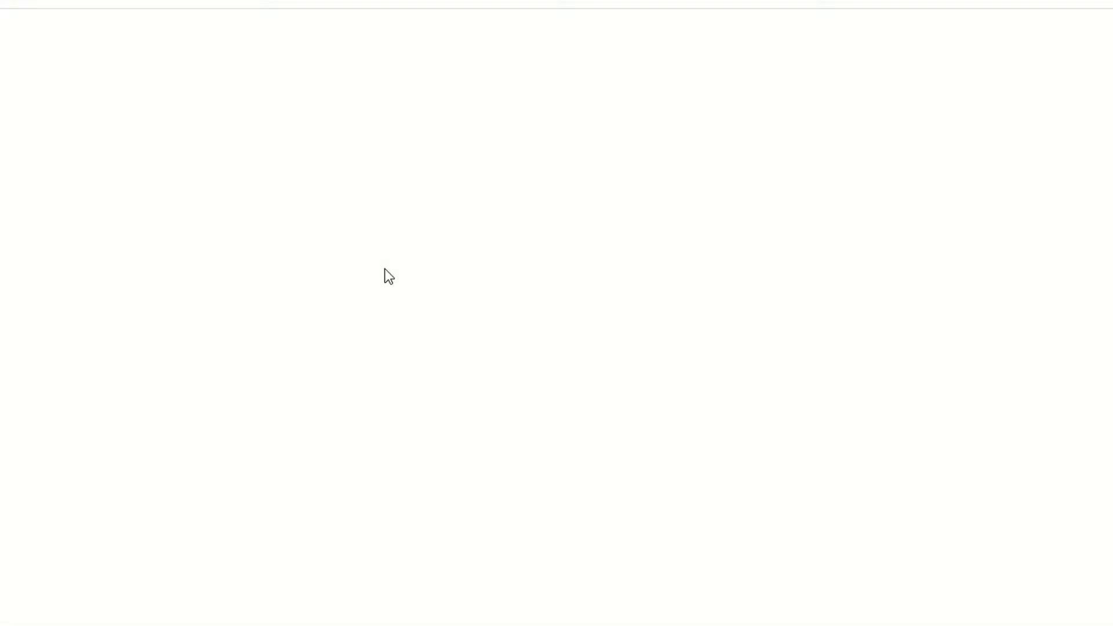
{"action": "type", "text": "potdrumdigital.com"}
{"action": "key", "text": "Return"}
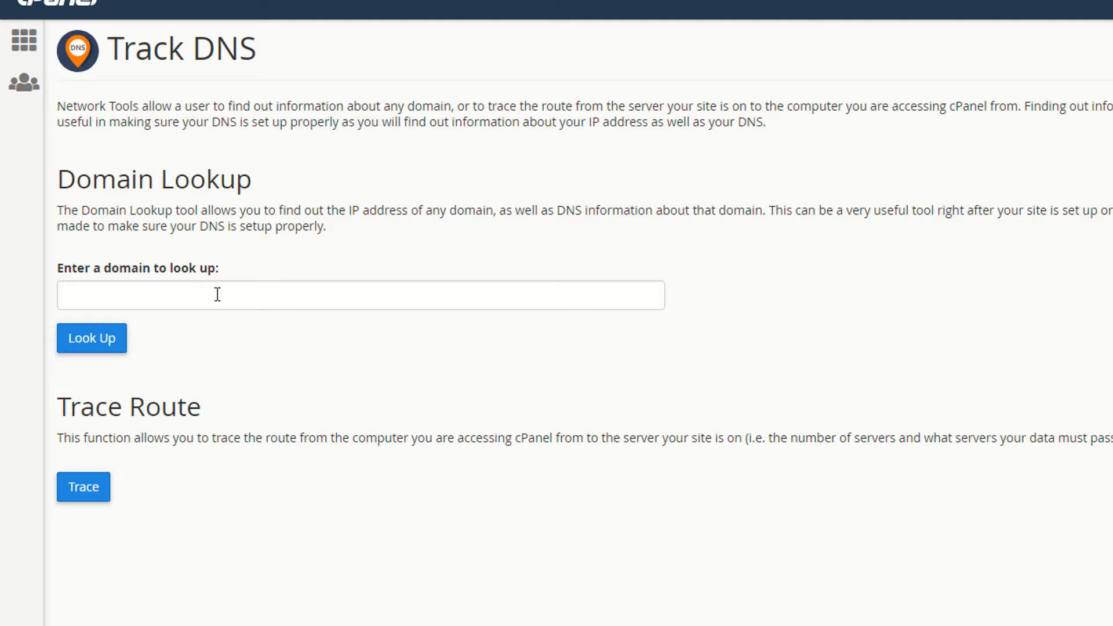
{"action": "left_click", "coordinate": [194, 296]}
{"action": "type", "text": "http://potdrumdigital.com/"}
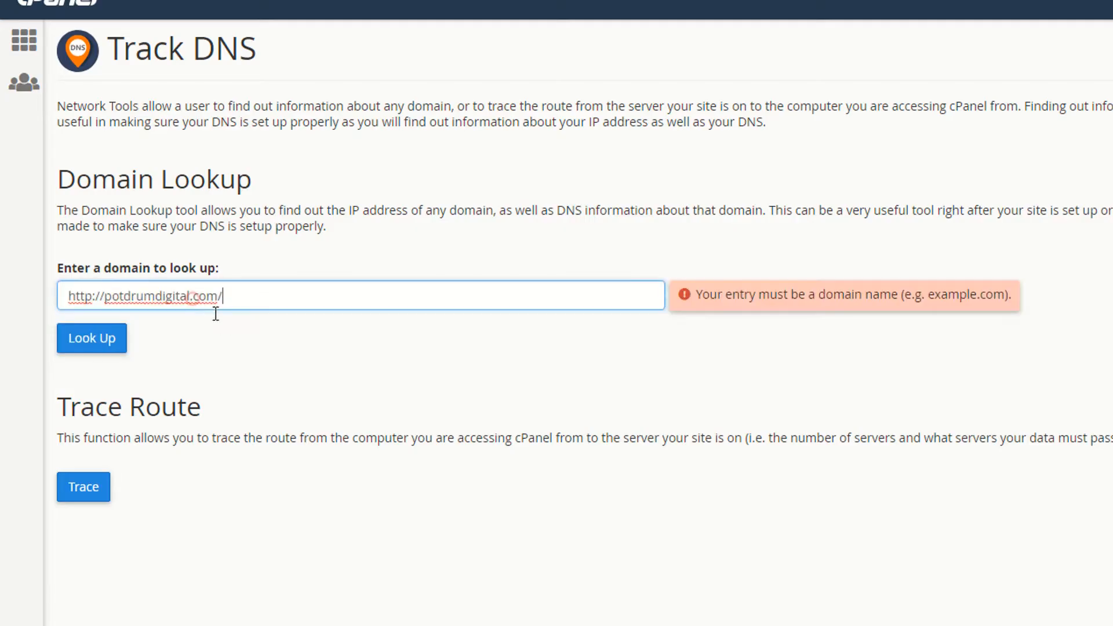
{"action": "left_click_drag", "start_coordinate": [103, 295], "coordinate": [26, 287]}
{"action": "key", "text": "BackSpace"}
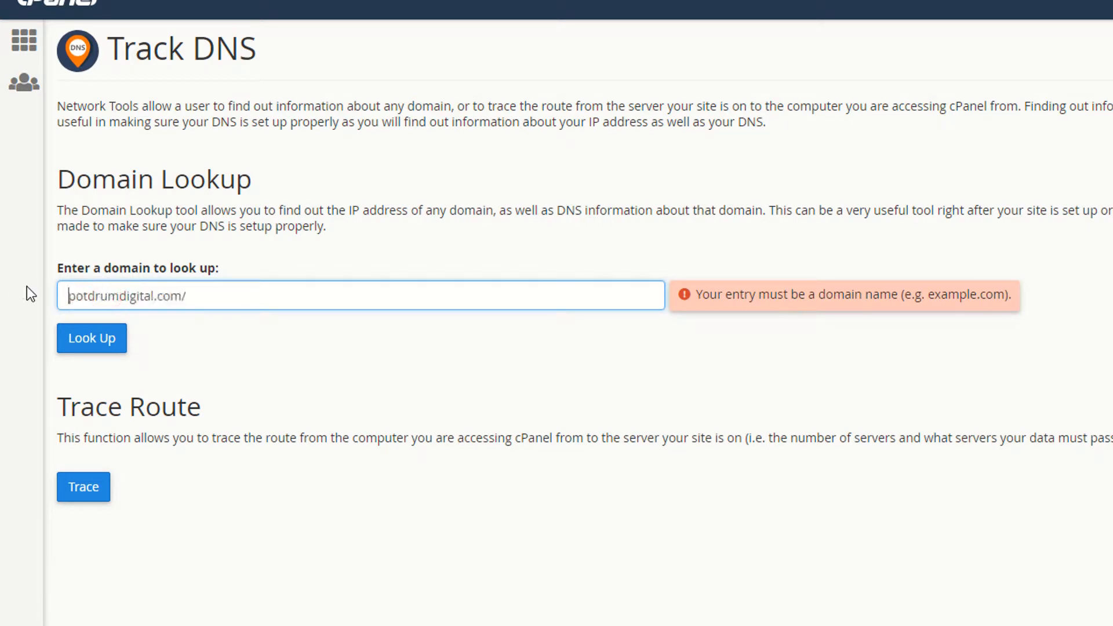
{"action": "left_click", "coordinate": [189, 294]}
{"action": "key", "text": "BackSpace"}
{"action": "left_click", "coordinate": [309, 397]}
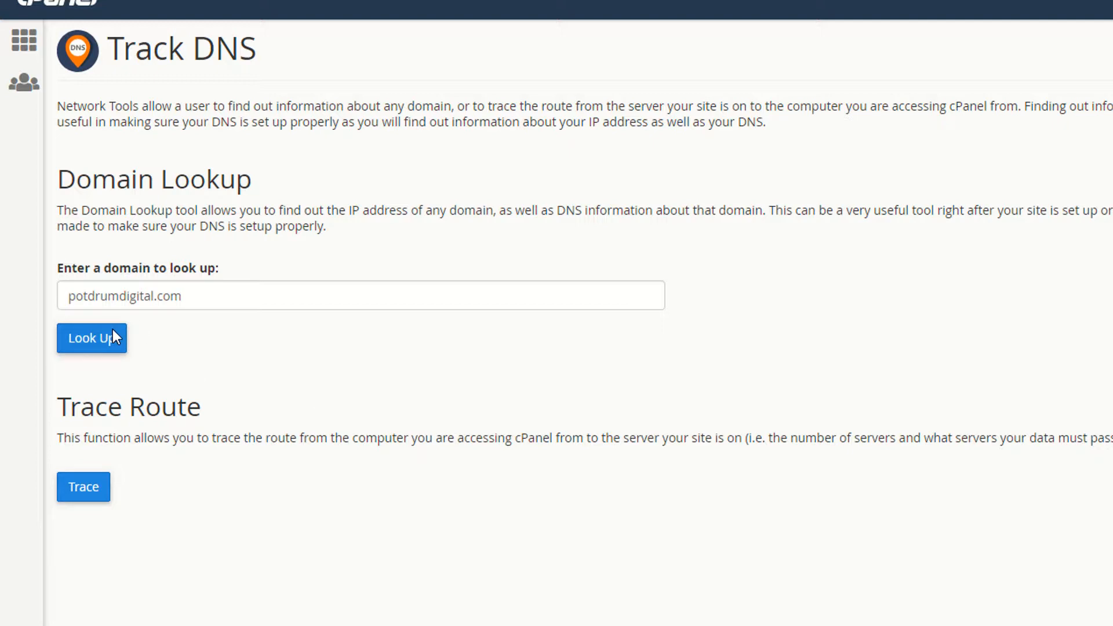
{"action": "left_click", "coordinate": [92, 342]}
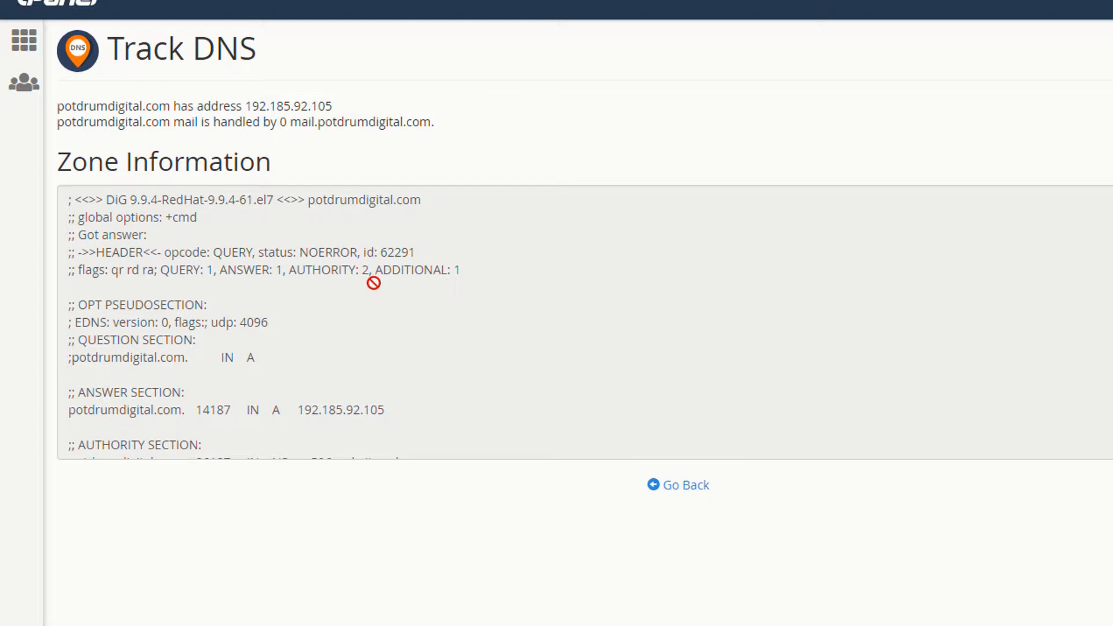
Read through the zone information for potdrumdigital.com, including the answer and authority sections, and return to the lookup form.
{"action": "scroll", "coordinate": [293, 316], "scroll_direction": "down", "scroll_amount": 3}
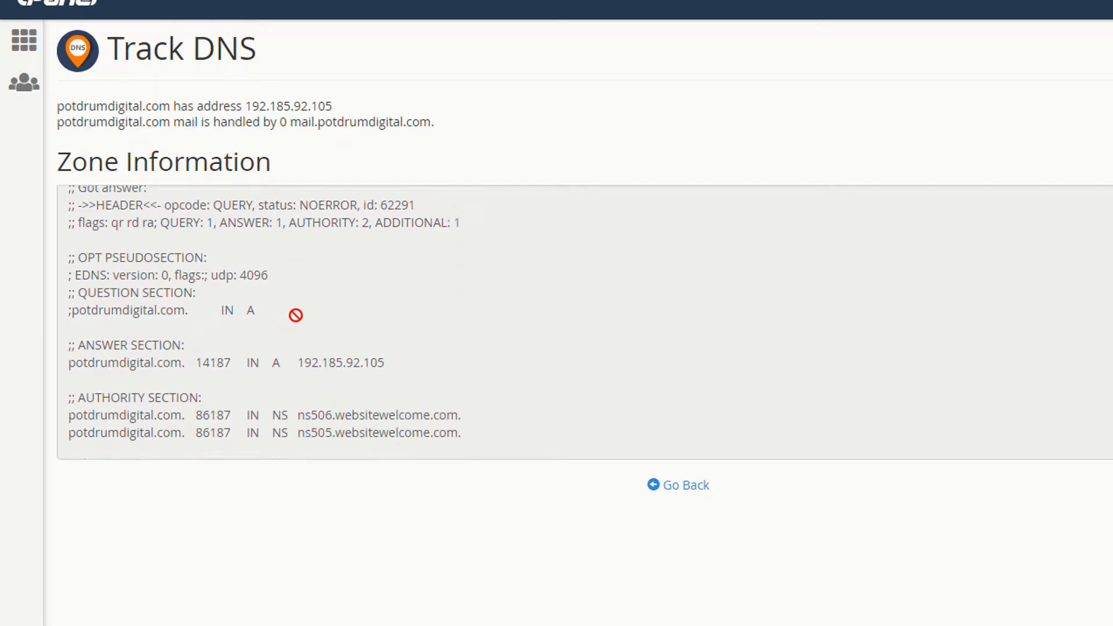
{"action": "scroll", "coordinate": [353, 331], "scroll_direction": "down", "scroll_amount": 1}
{"action": "scroll", "coordinate": [352, 331], "scroll_direction": "down", "scroll_amount": 2}
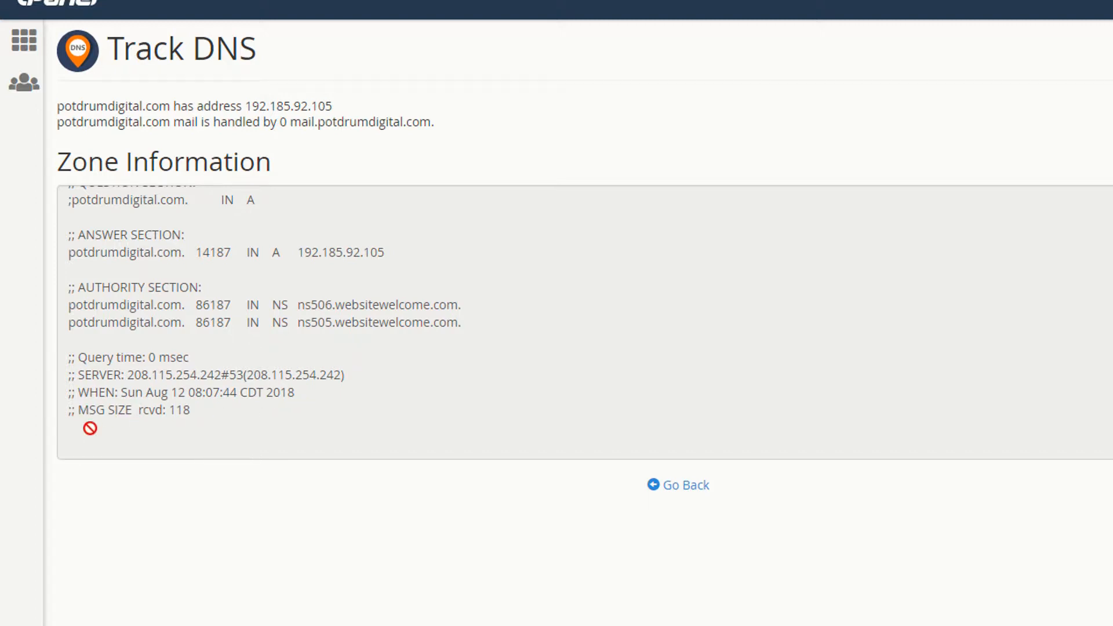
{"action": "scroll", "coordinate": [338, 323], "scroll_direction": "up", "scroll_amount": 3}
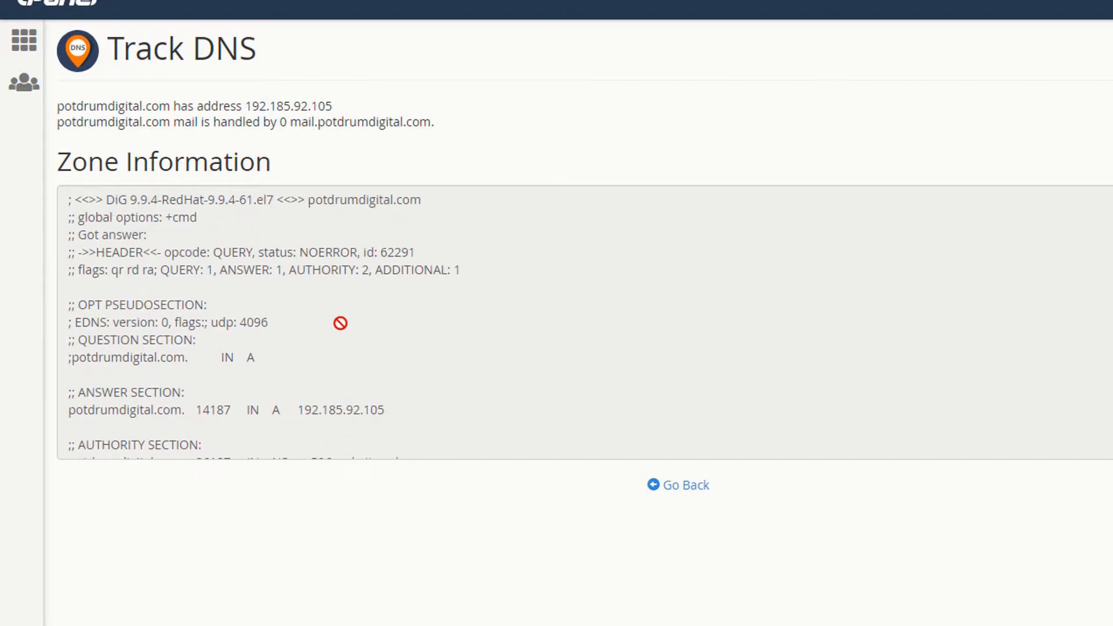
{"action": "left_click", "coordinate": [685, 484]}
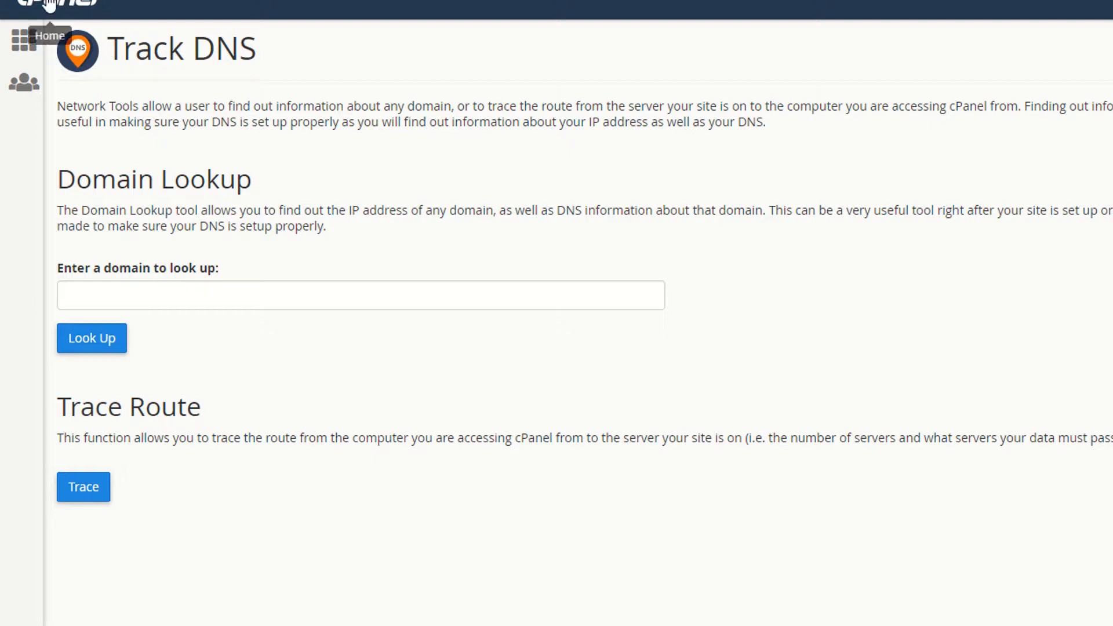
Open the Indexes manager from the Advanced section of the home page and look through its folder list.
{"action": "scroll", "coordinate": [193, 259], "scroll_direction": "down", "scroll_amount": 9}
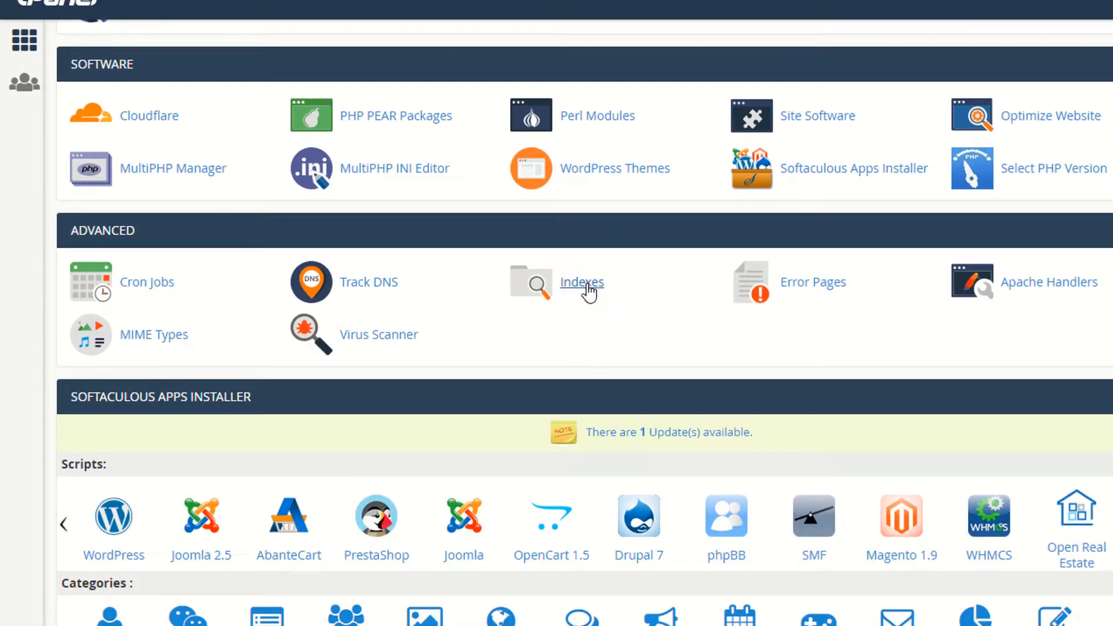
{"action": "left_click", "coordinate": [583, 284]}
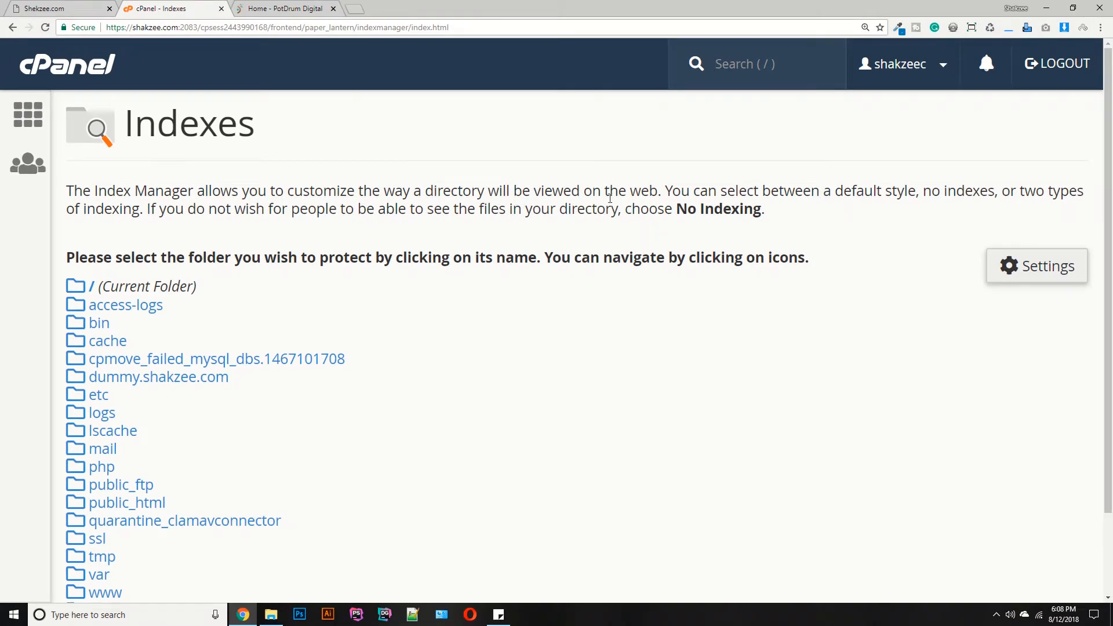
{"action": "scroll", "coordinate": [279, 247], "scroll_direction": "down", "scroll_amount": 3}
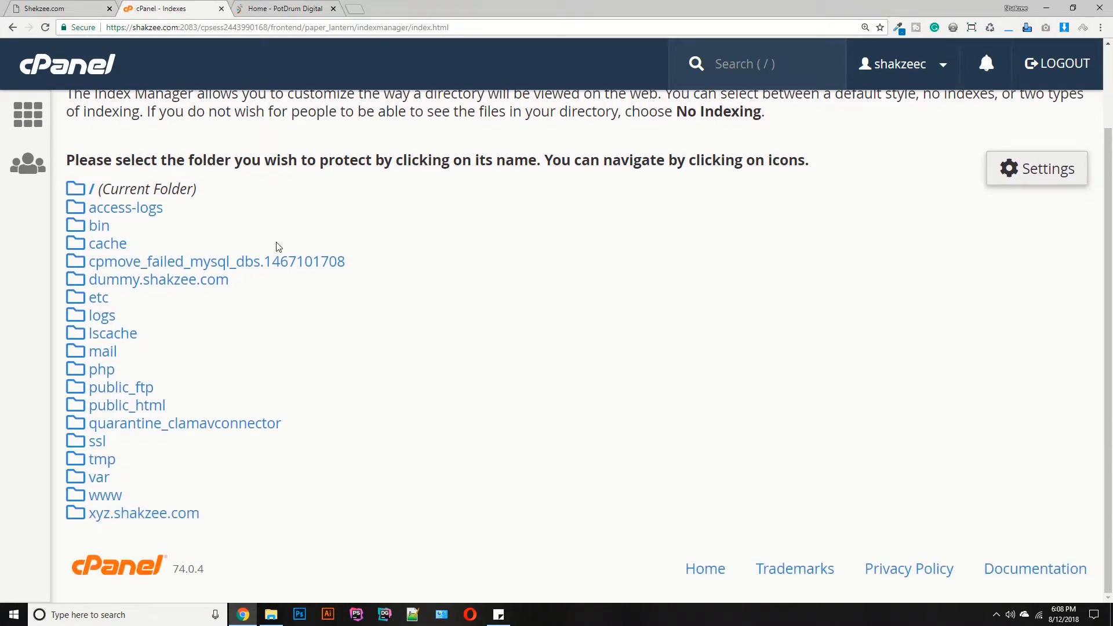
View the Document Root and Web Root choices in the Indexes settings and close the dialog without saving.
{"action": "left_click", "coordinate": [1037, 169]}
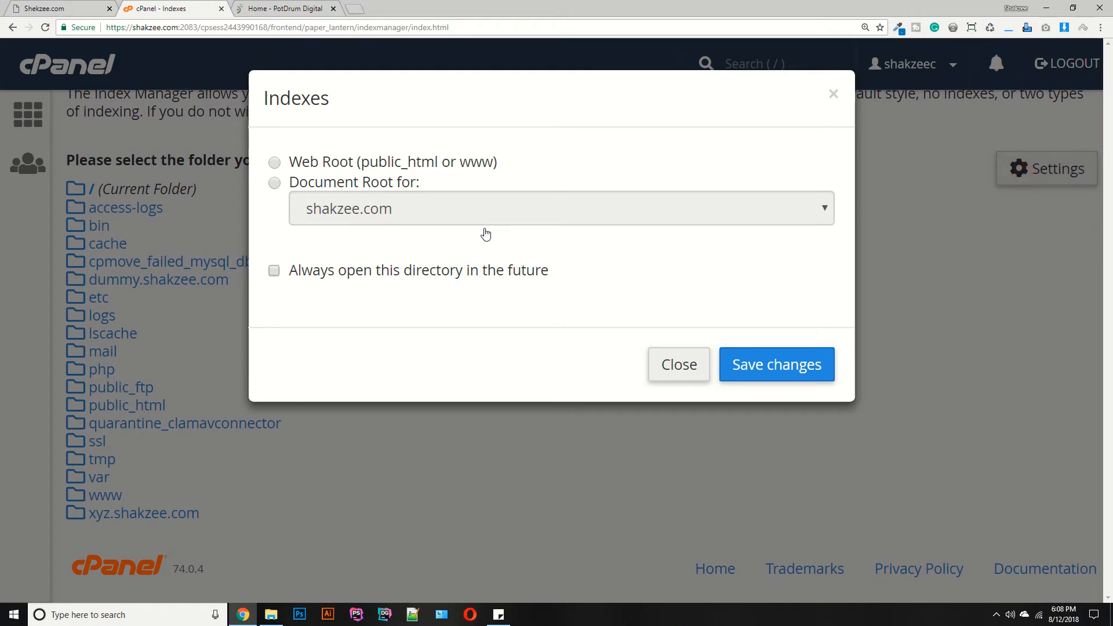
{"action": "left_click", "coordinate": [275, 183]}
{"action": "left_click", "coordinate": [275, 163]}
{"action": "left_click", "coordinate": [690, 367]}
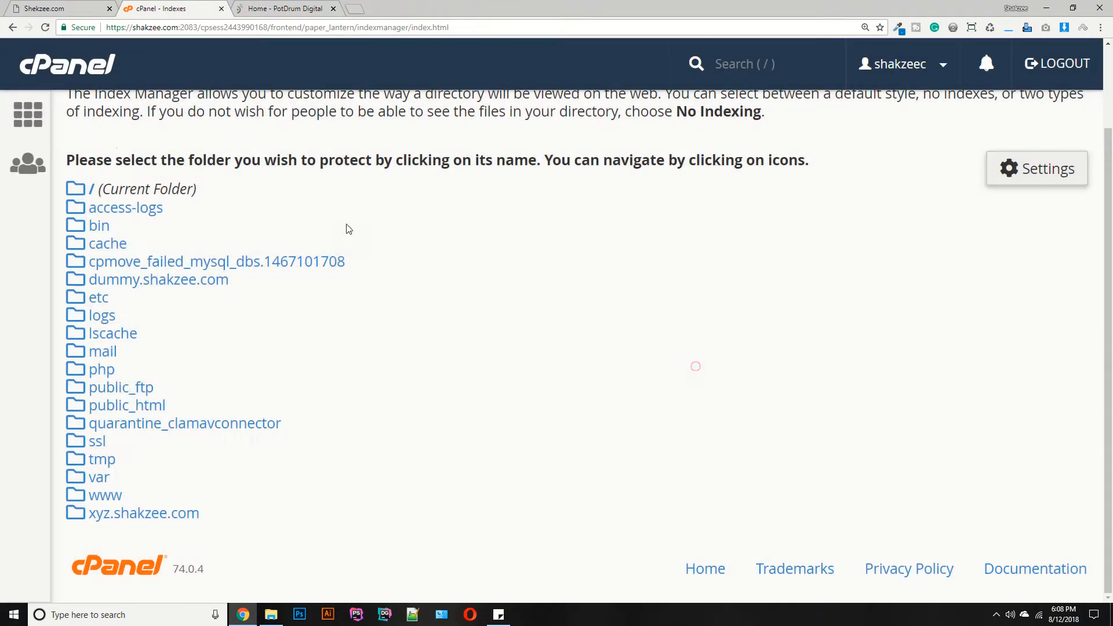
Return to the home page, reduce the browser zoom to 100%, and open Error Pages in the Advanced section.
{"action": "left_click", "coordinate": [80, 75]}
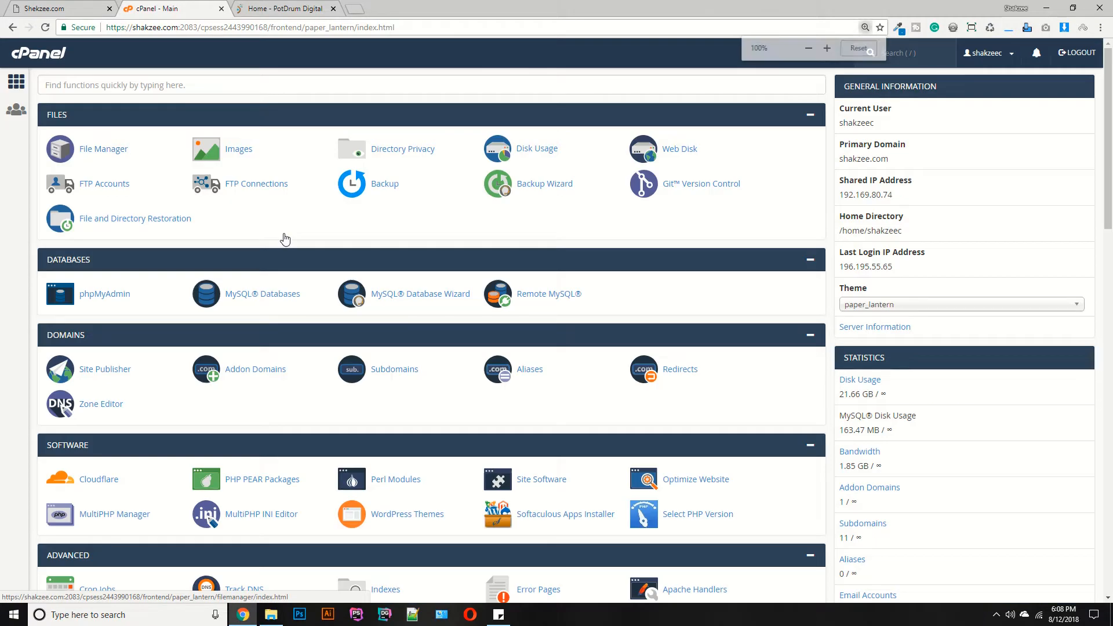
{"action": "key", "text": "ctrl+minus"}
{"action": "scroll", "coordinate": [274, 223], "scroll_direction": "down", "scroll_amount": 4}
{"action": "scroll", "coordinate": [274, 223], "scroll_direction": "down", "scroll_amount": 1}
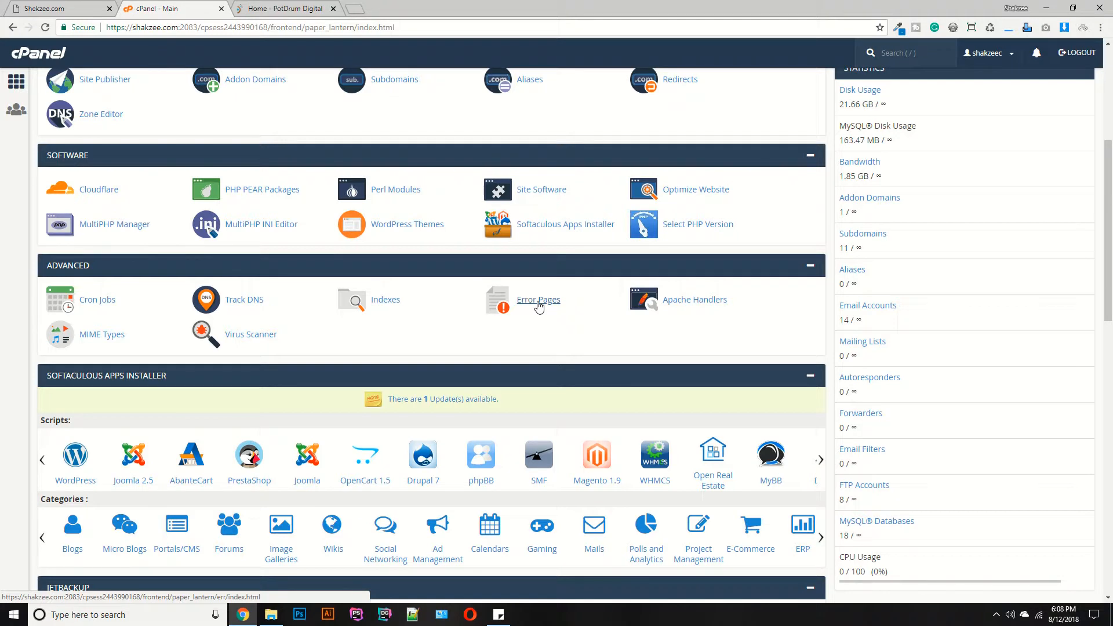
{"action": "left_click", "coordinate": [544, 301]}
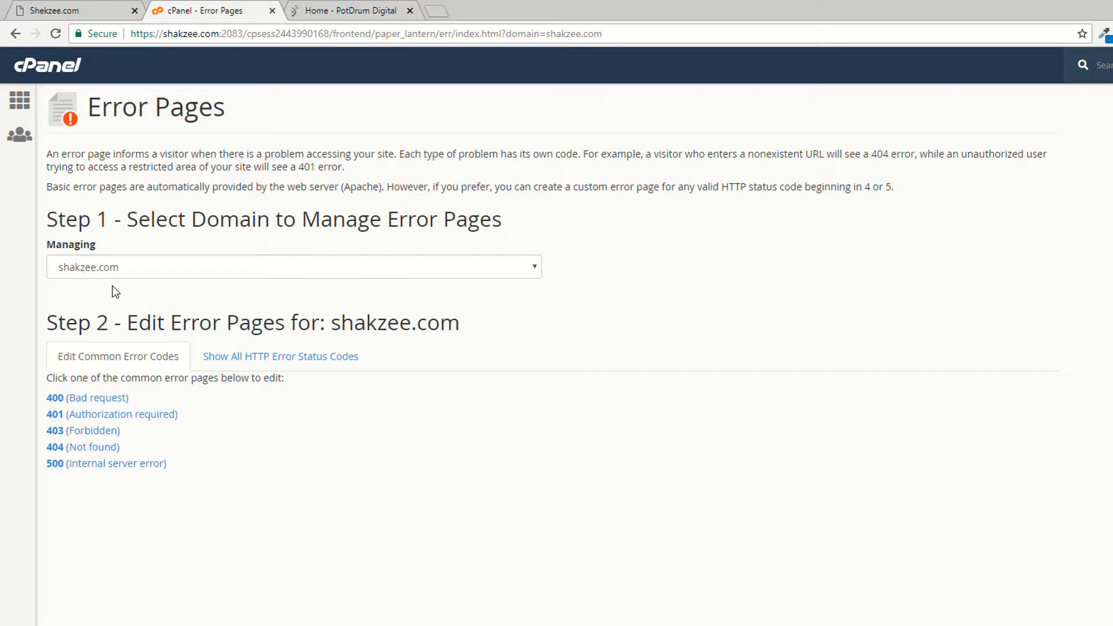
View the domains available for error page management and the 400 (Bad request) editor for shakzee.com, and return to the error page list.
{"action": "left_click", "coordinate": [77, 270]}
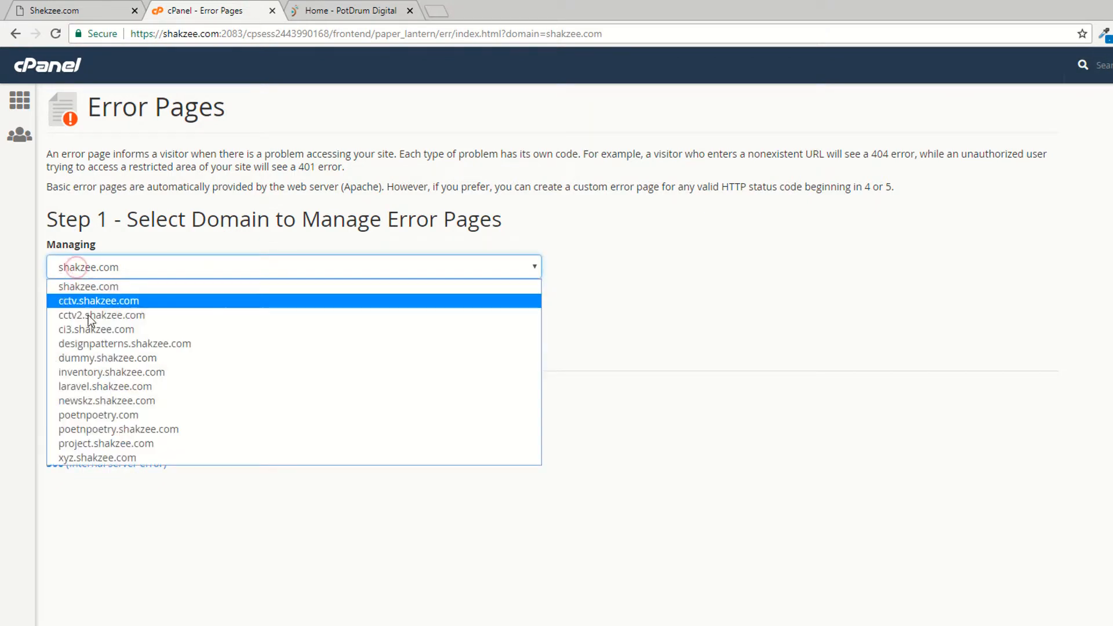
{"action": "left_click", "coordinate": [692, 280]}
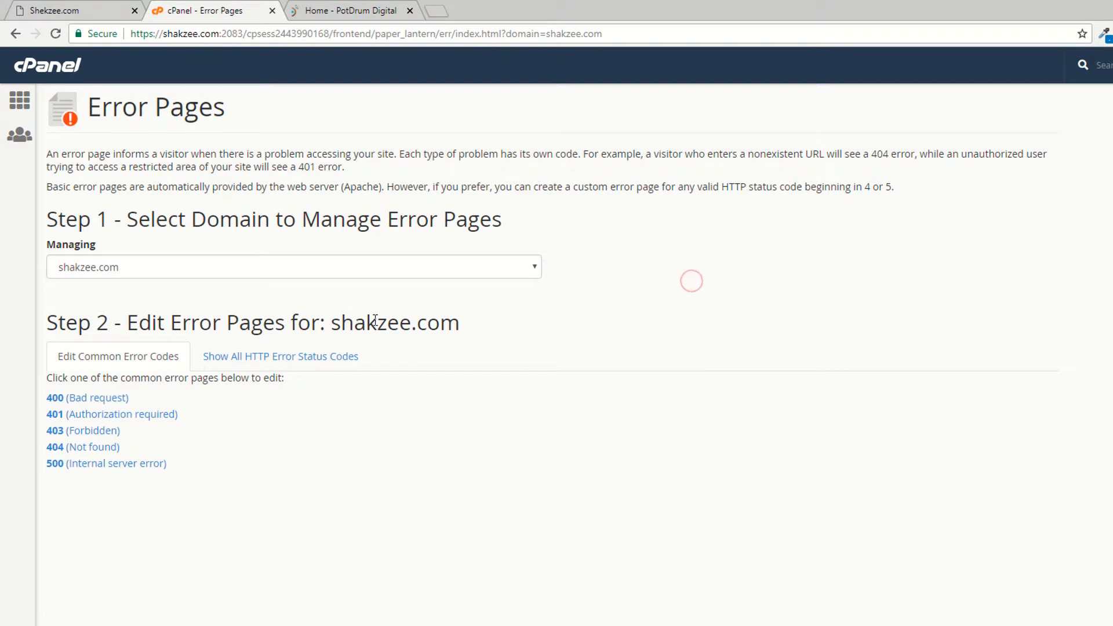
{"action": "left_click", "coordinate": [61, 399]}
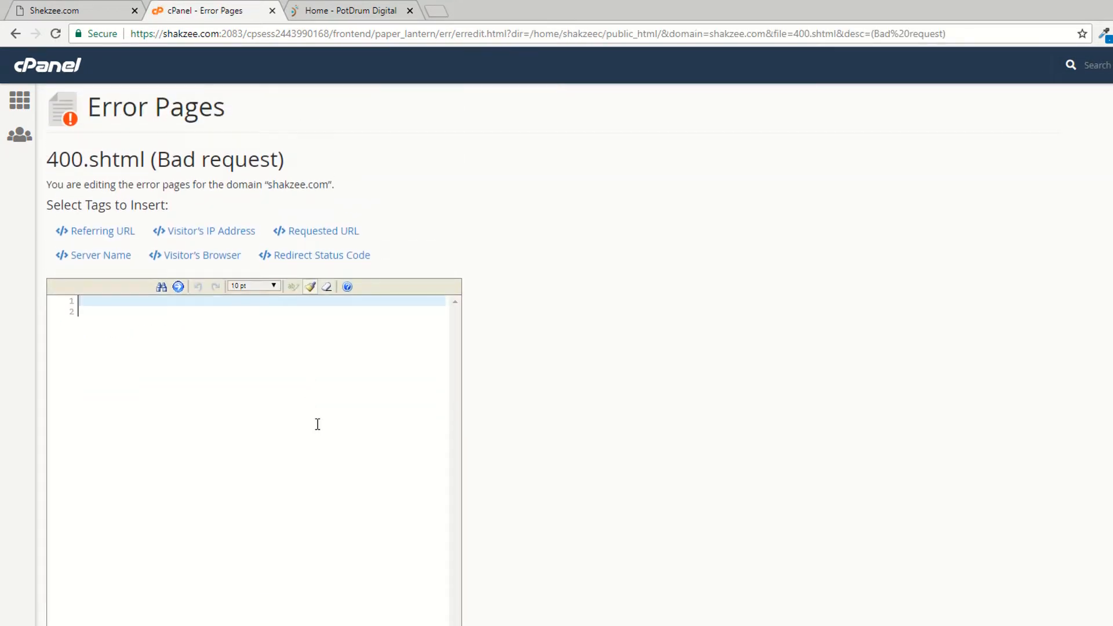
{"action": "left_click", "coordinate": [14, 33]}
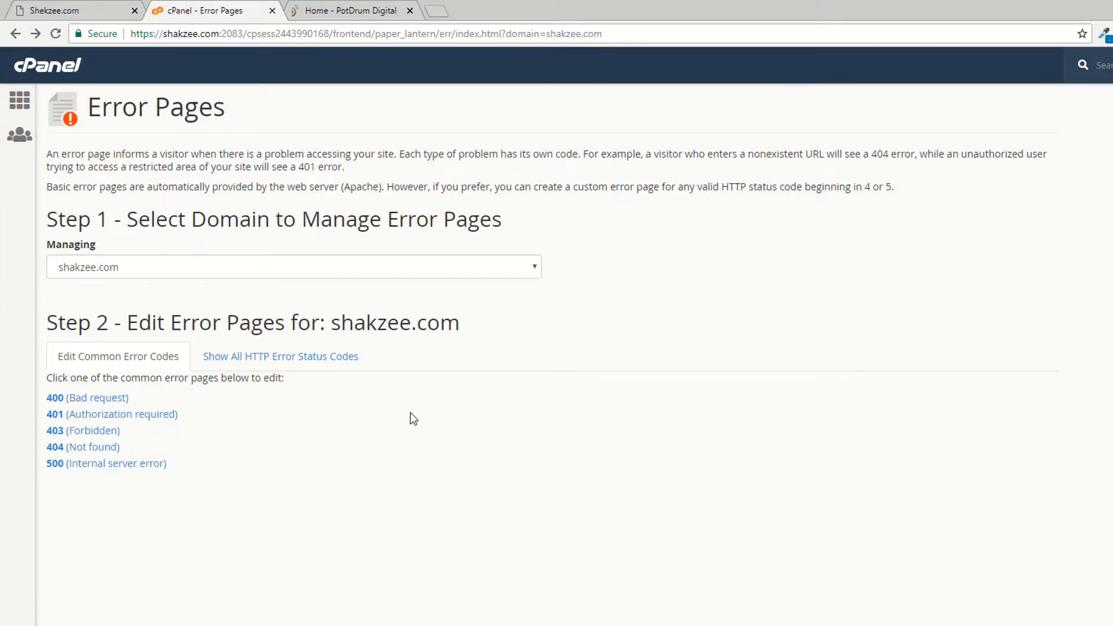
Show all HTTP error status codes for shakzee.com and look through the list.
{"action": "left_click", "coordinate": [255, 367]}
{"action": "scroll", "coordinate": [331, 459], "scroll_direction": "down", "scroll_amount": 3}
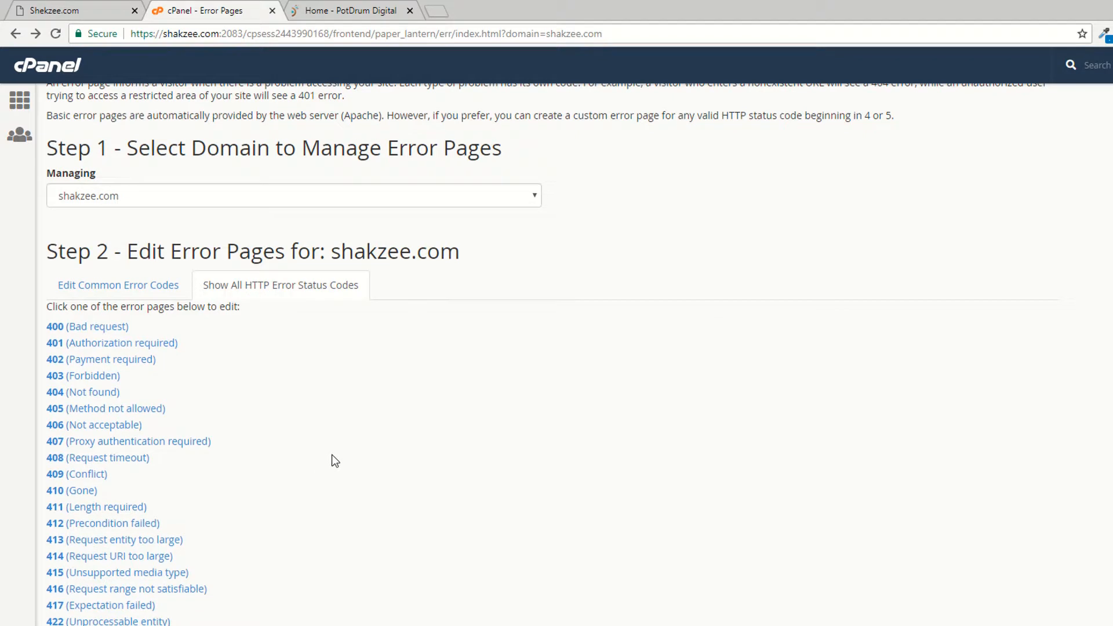
{"action": "scroll", "coordinate": [139, 444], "scroll_direction": "up", "scroll_amount": 3}
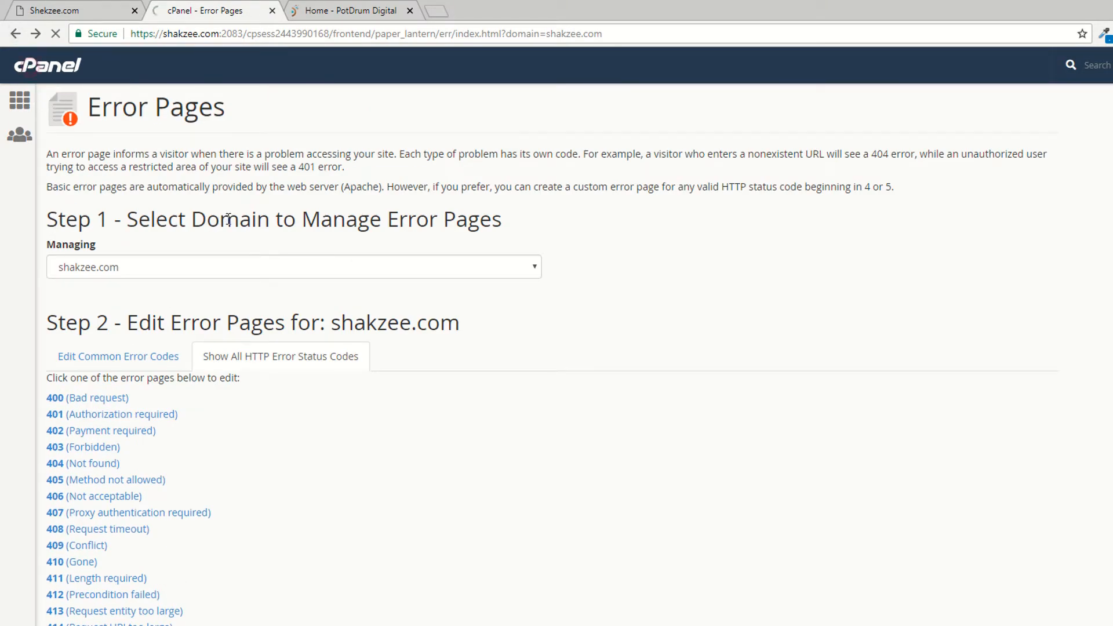
Return to the home page and open Apache Handlers in the Advanced section.
{"action": "left_click", "coordinate": [30, 64]}
{"action": "scroll", "coordinate": [481, 426], "scroll_direction": "down", "scroll_amount": 8}
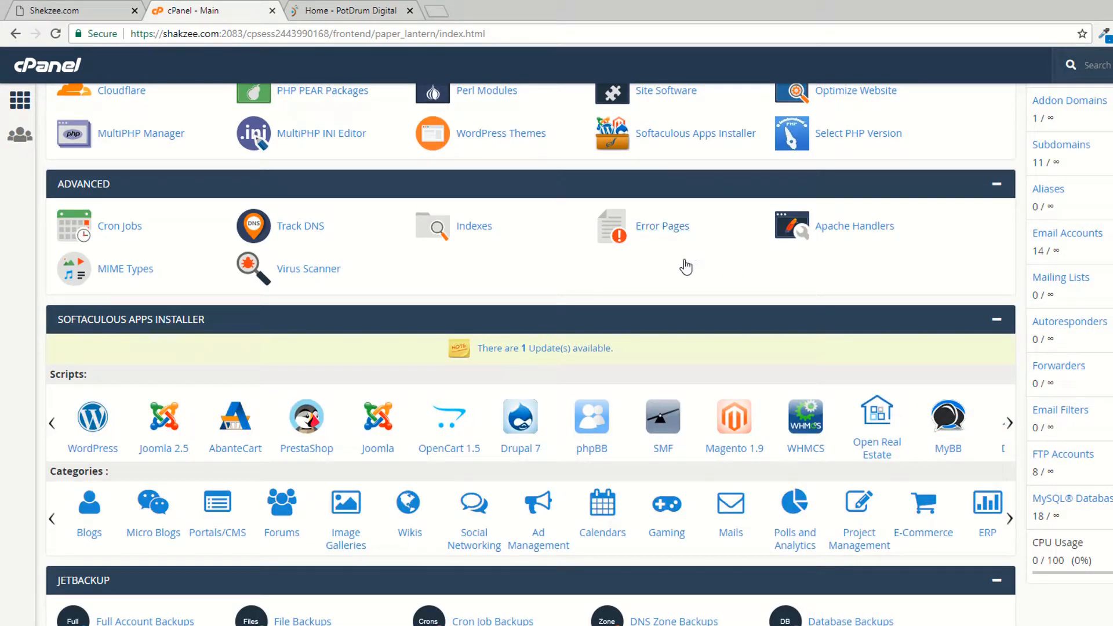
{"action": "left_click", "coordinate": [850, 231]}
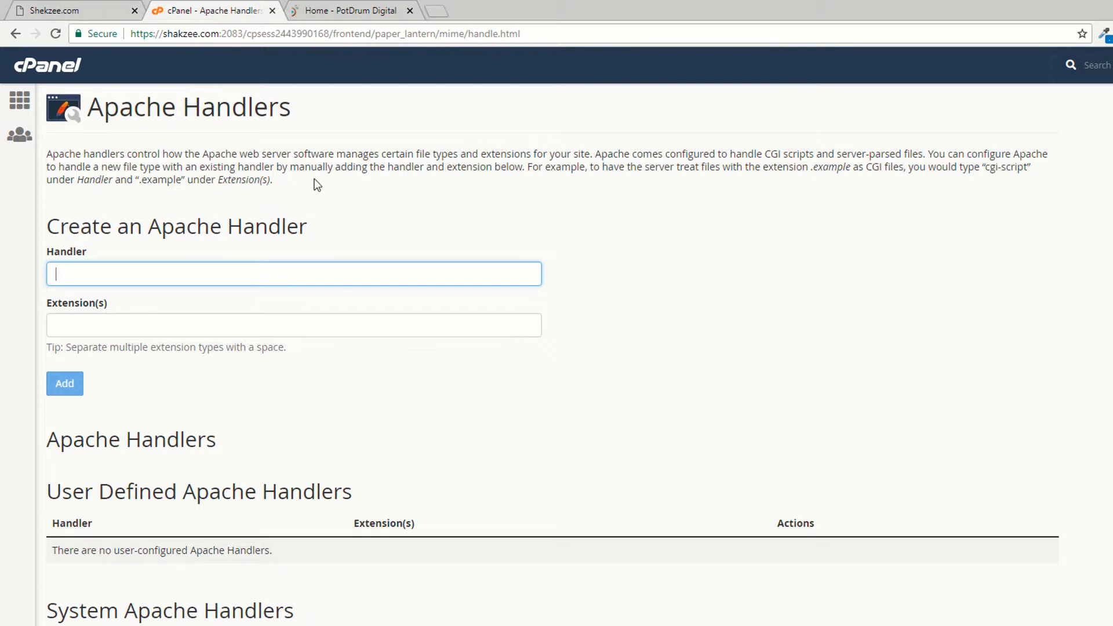
Examine the Apache Handlers creation form and the description of how the Apache web server software manages file types.
{"action": "scroll", "coordinate": [255, 189], "scroll_direction": "down", "scroll_amount": 1}
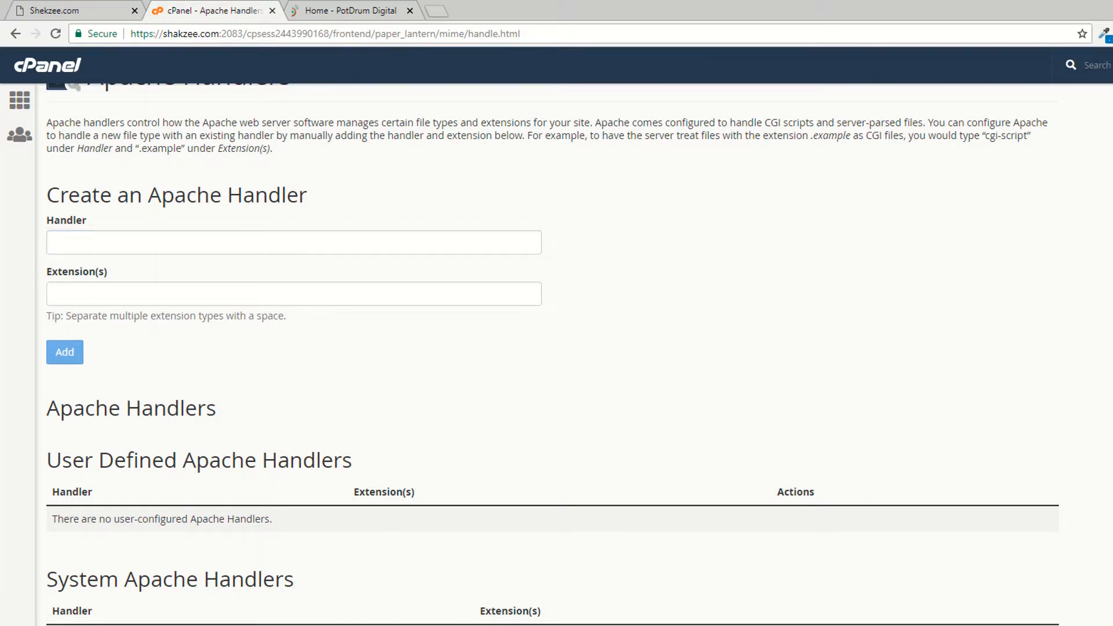
{"action": "scroll", "coordinate": [250, 597], "scroll_direction": "up", "scroll_amount": 1}
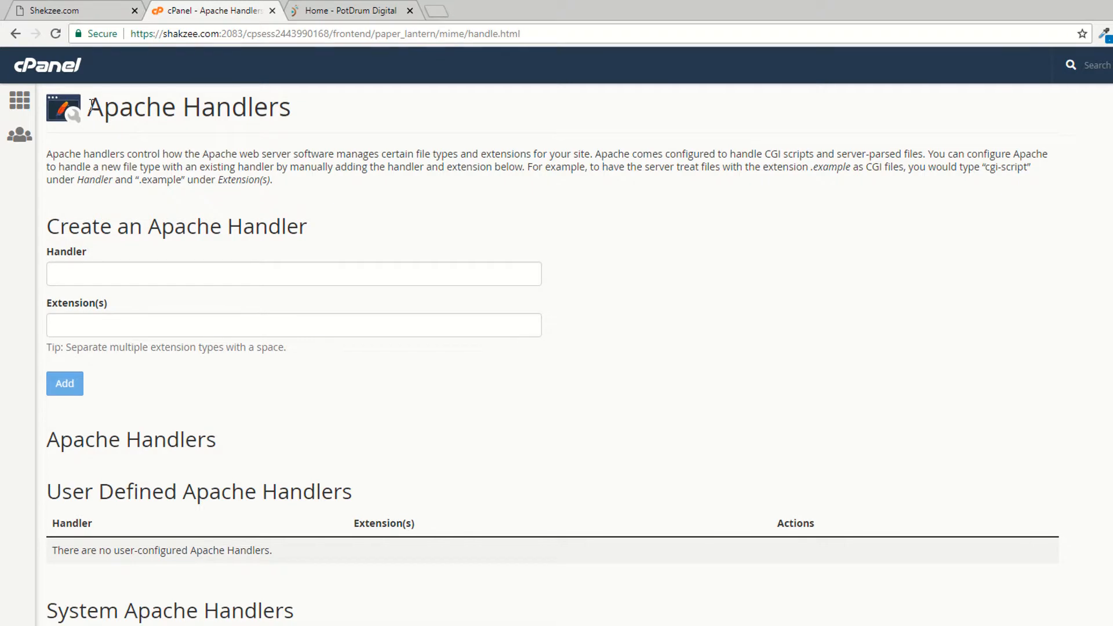
{"action": "left_click_drag", "start_coordinate": [92, 105], "coordinate": [298, 119]}
{"action": "left_click", "coordinate": [60, 180]}
{"action": "triple_click", "coordinate": [94, 106]}
{"action": "left_click", "coordinate": [371, 165]}
{"action": "left_click_drag", "start_coordinate": [205, 151], "coordinate": [319, 154]}
Open MIME Types from the home page's Advanced section and close the PotDrum Digital browser tab.
{"action": "left_click", "coordinate": [32, 52]}
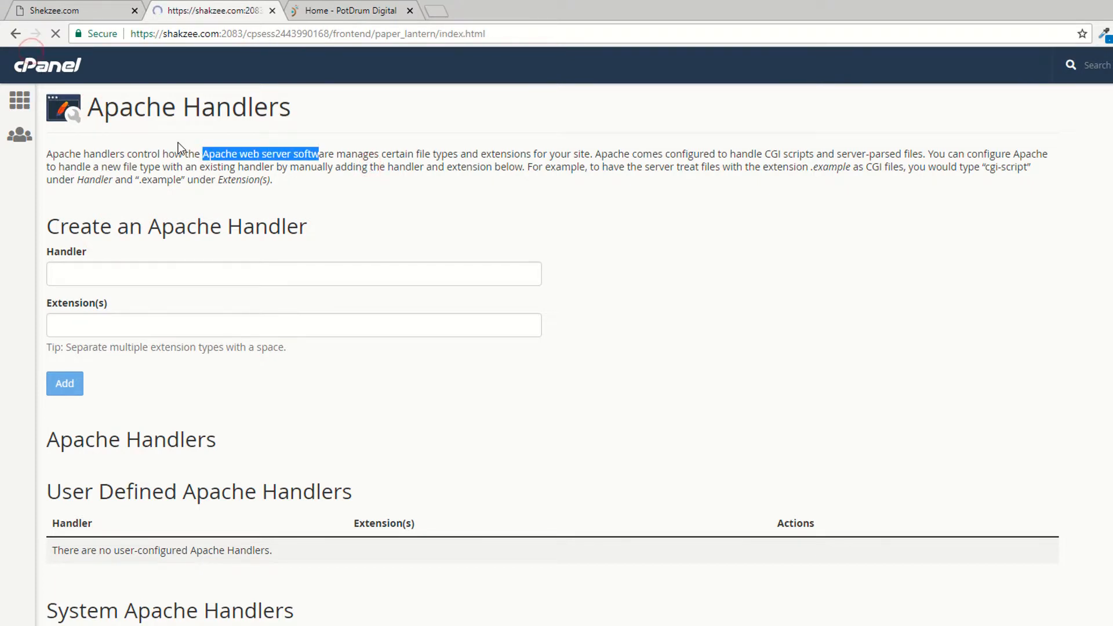
{"action": "scroll", "coordinate": [592, 456], "scroll_direction": "down", "scroll_amount": 7}
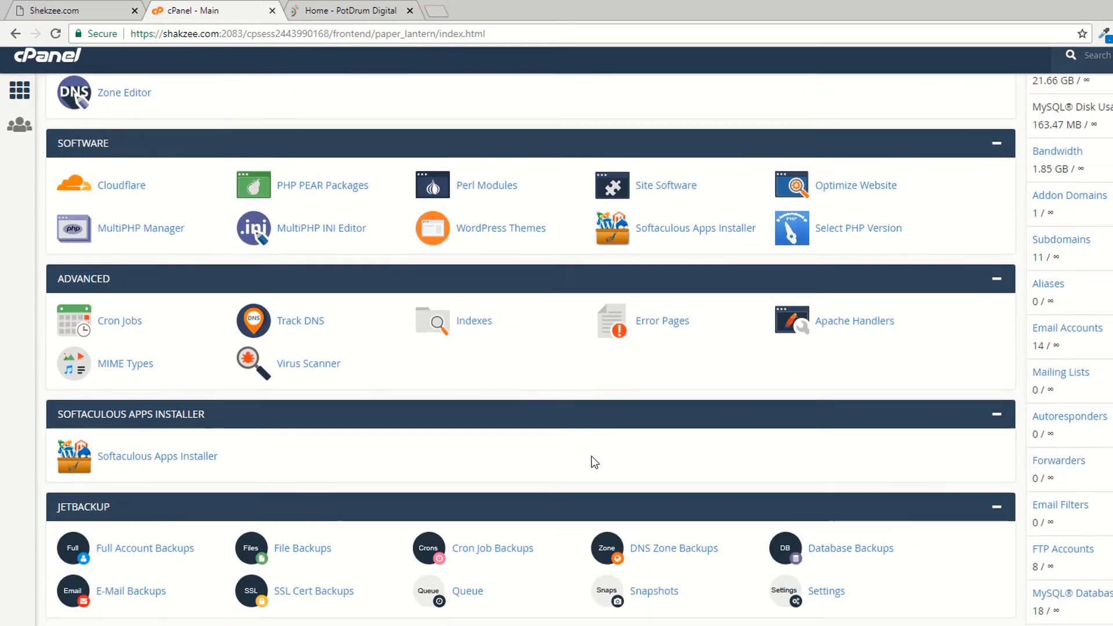
{"action": "left_click", "coordinate": [118, 348]}
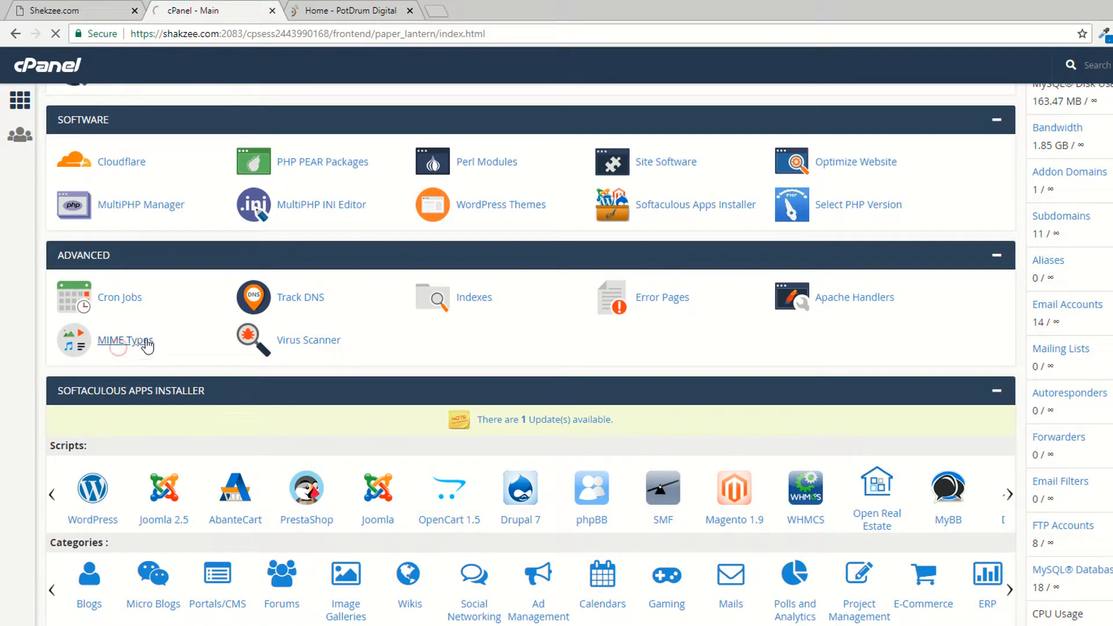
{"action": "left_click", "coordinate": [319, 5]}
{"action": "left_click", "coordinate": [412, 10]}
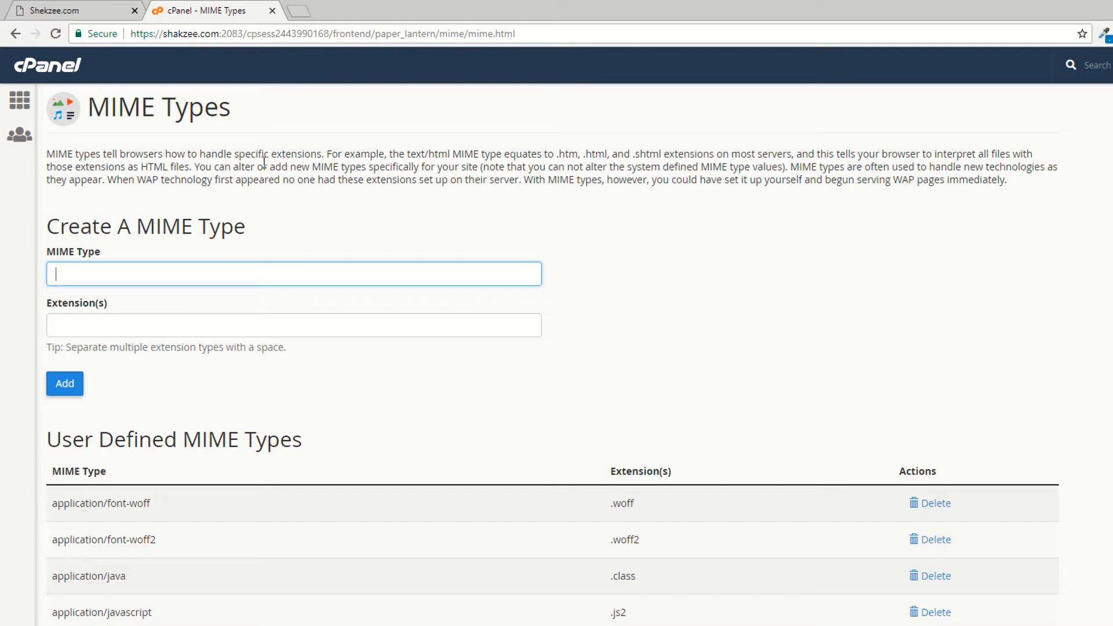
Examine the user-defined MIME types and their file extensions, such as .woff, .js2, .json and .doc.
{"action": "scroll", "coordinate": [481, 229], "scroll_direction": "down", "scroll_amount": 5}
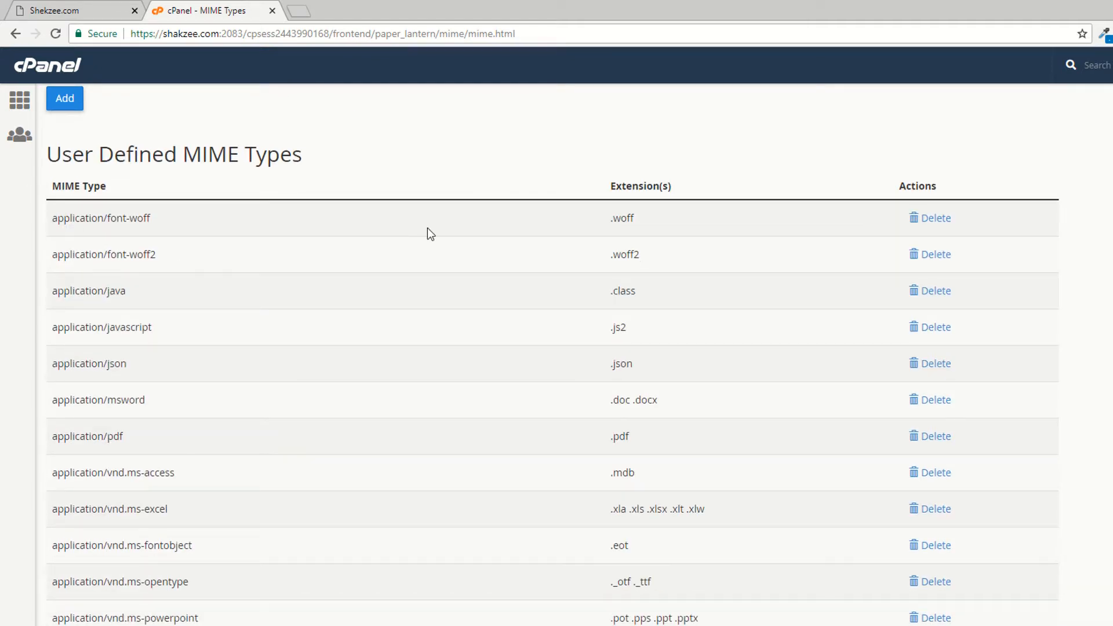
{"action": "left_click_drag", "start_coordinate": [611, 225], "coordinate": [632, 222]}
{"action": "left_click", "coordinate": [618, 327]}
{"action": "left_click_drag", "start_coordinate": [634, 363], "coordinate": [621, 365]}
{"action": "scroll", "coordinate": [636, 371], "scroll_direction": "down", "scroll_amount": 1}
{"action": "left_click", "coordinate": [614, 325]}
{"action": "left_click", "coordinate": [636, 350]}
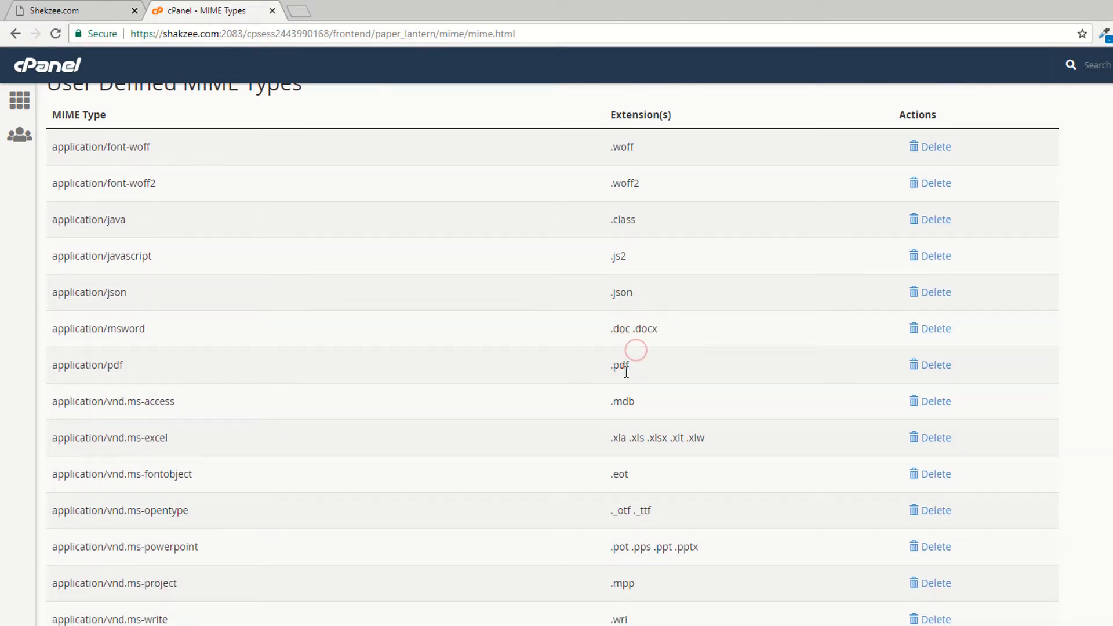
Examine the user-defined and system MIME types and their extensions, including .gif, then return to the MIME type creation form.
{"action": "double_click", "coordinate": [631, 404]}
{"action": "scroll", "coordinate": [654, 406], "scroll_direction": "down", "scroll_amount": 7}
{"action": "scroll", "coordinate": [653, 406], "scroll_direction": "down", "scroll_amount": 20}
{"action": "scroll", "coordinate": [653, 406], "scroll_direction": "up", "scroll_amount": 7}
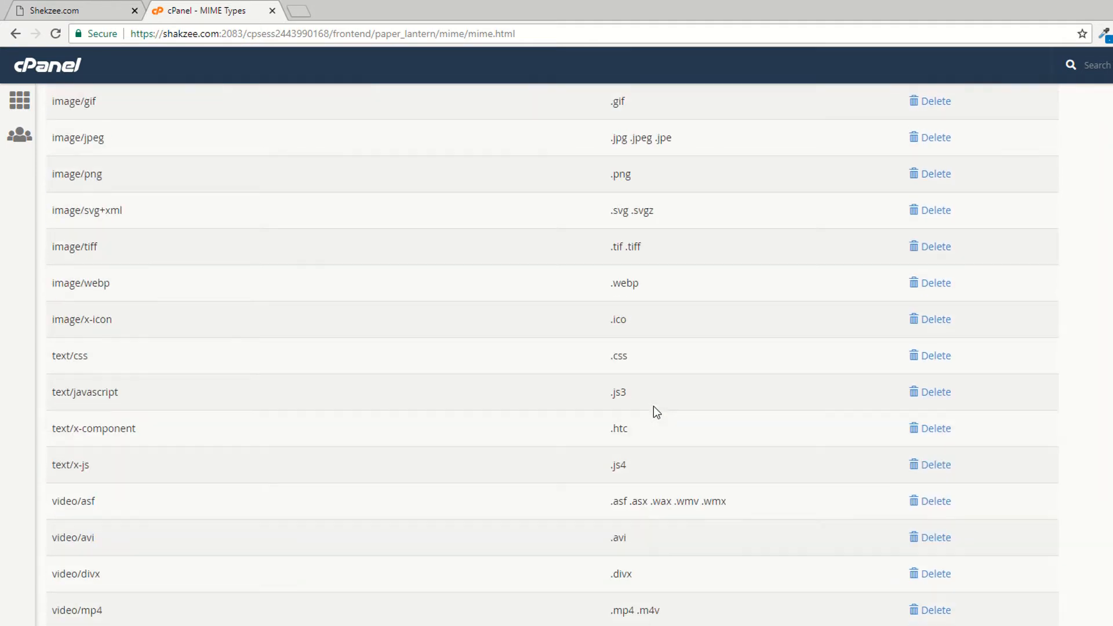
{"action": "scroll", "coordinate": [654, 407], "scroll_direction": "up", "scroll_amount": 4}
{"action": "left_click_drag", "start_coordinate": [649, 316], "coordinate": [607, 316]}
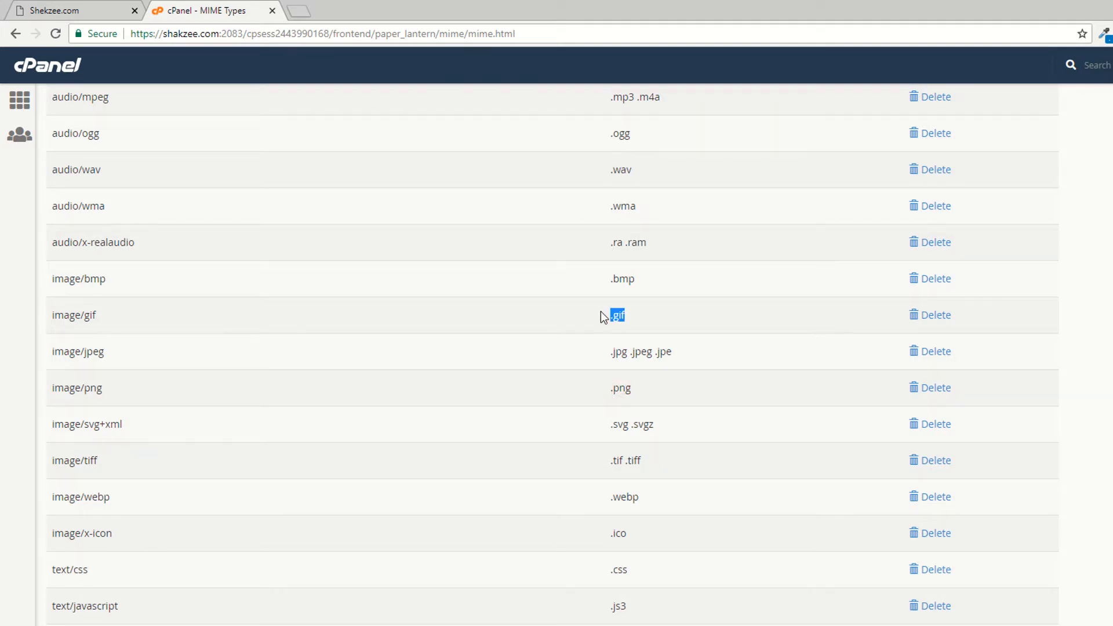
{"action": "scroll", "coordinate": [601, 315], "scroll_direction": "down", "scroll_amount": 20}
{"action": "scroll", "coordinate": [600, 313], "scroll_direction": "down", "scroll_amount": 20}
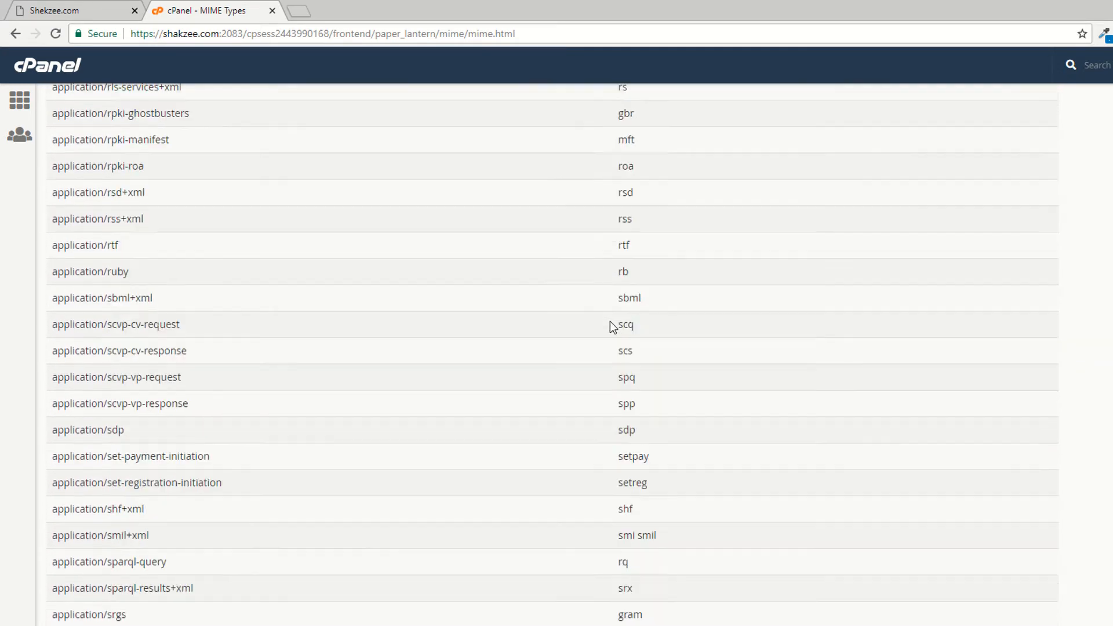
{"action": "scroll", "coordinate": [614, 314], "scroll_direction": "up", "scroll_amount": 15}
{"action": "scroll", "coordinate": [613, 314], "scroll_direction": "up", "scroll_amount": 20}
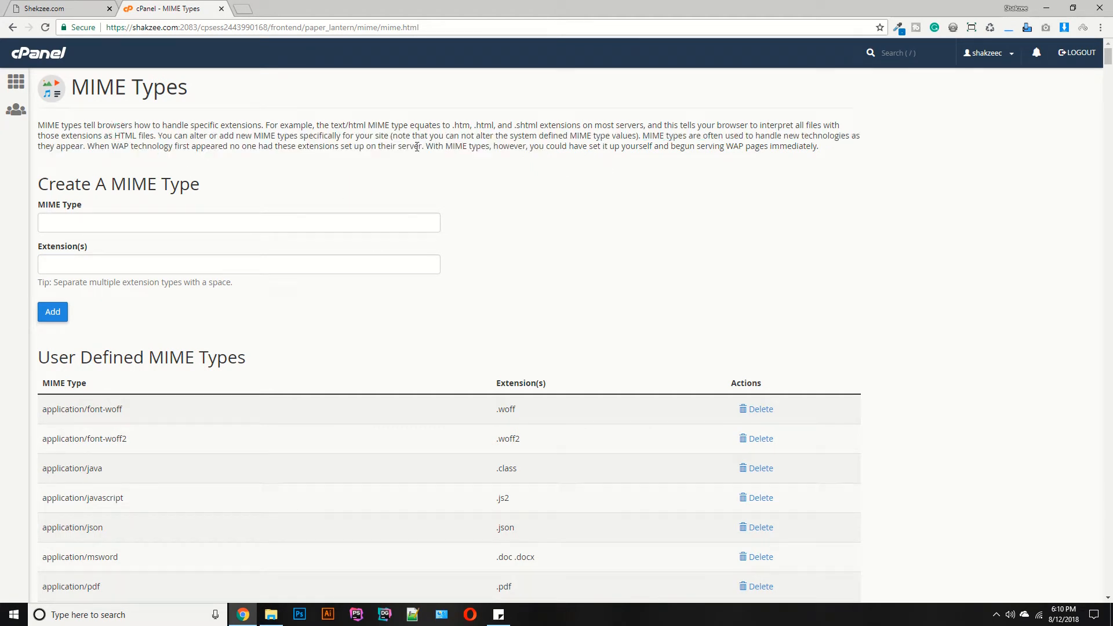
Try to create a MIME type "dfdf" with the extension "dfdf".
{"action": "left_click", "coordinate": [47, 223]}
{"action": "type", "text": "dfdf"}
{"action": "left_click", "coordinate": [40, 267]}
{"action": "type", "text": "dfdf"}
{"action": "key", "text": "Return"}
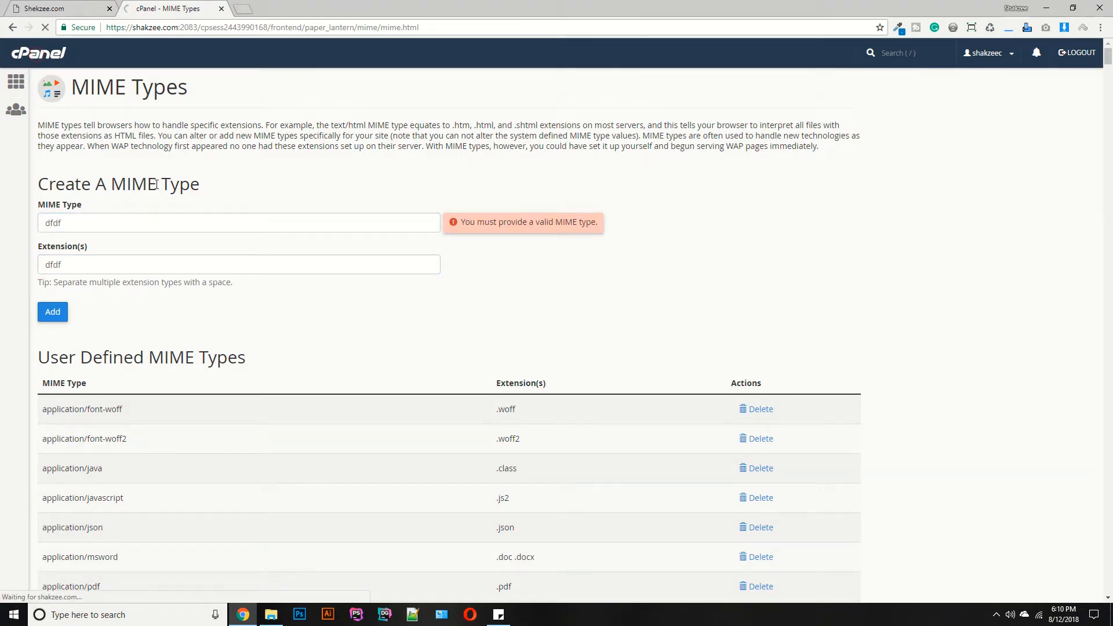
Return to the home page and open Virus Scanner in the Advanced section.
{"action": "scroll", "coordinate": [200, 237], "scroll_direction": "down", "scroll_amount": 8}
{"action": "scroll", "coordinate": [204, 241], "scroll_direction": "down", "scroll_amount": 5}
{"action": "scroll", "coordinate": [202, 244], "scroll_direction": "down", "scroll_amount": 5}
{"action": "scroll", "coordinate": [202, 243], "scroll_direction": "up", "scroll_amount": 10}
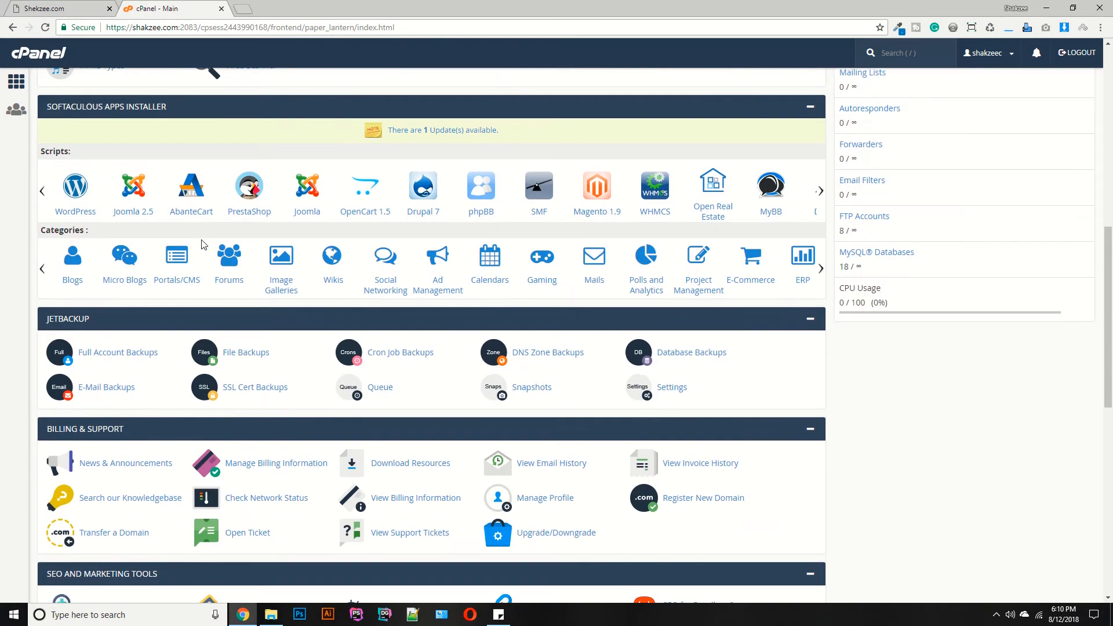
{"action": "scroll", "coordinate": [202, 245], "scroll_direction": "up", "scroll_amount": 7}
{"action": "scroll", "coordinate": [112, 309], "scroll_direction": "down", "scroll_amount": 2}
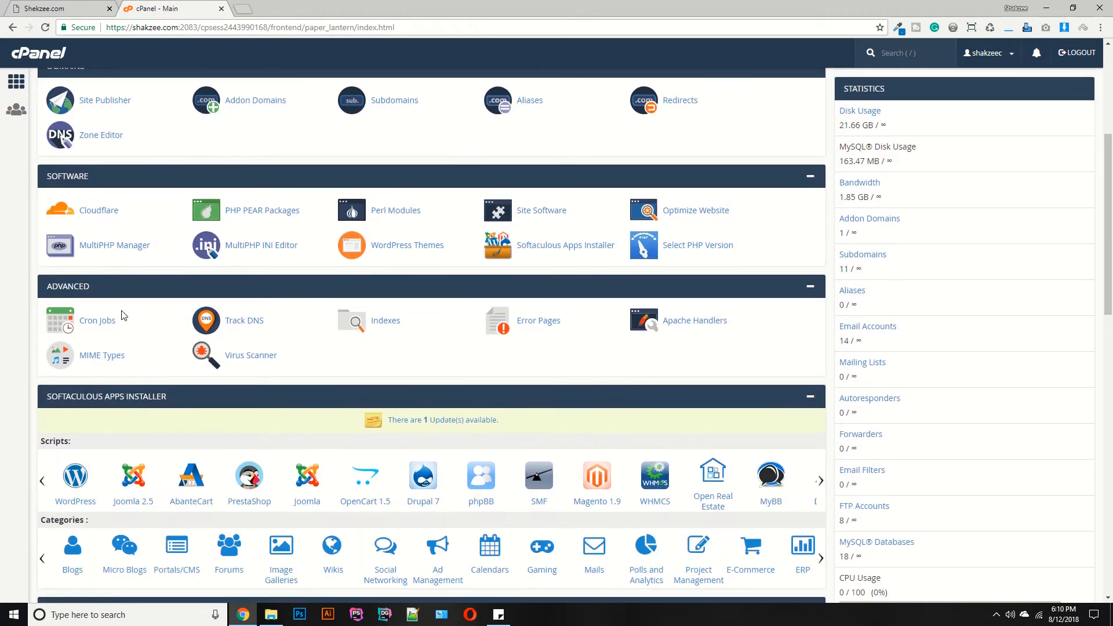
{"action": "left_click", "coordinate": [251, 359]}
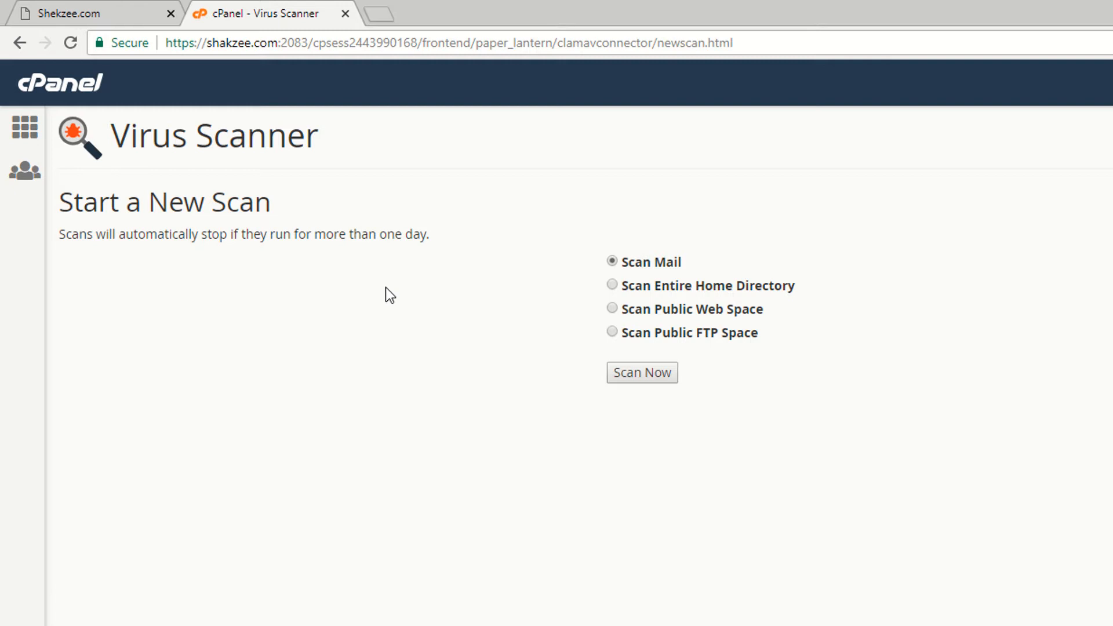
Run a virus scan with the Scan Mail option and acknowledge its completion.
{"action": "left_click_drag", "start_coordinate": [155, 175], "coordinate": [307, 186]}
{"action": "left_click", "coordinate": [265, 199]}
{"action": "left_click", "coordinate": [641, 373]}
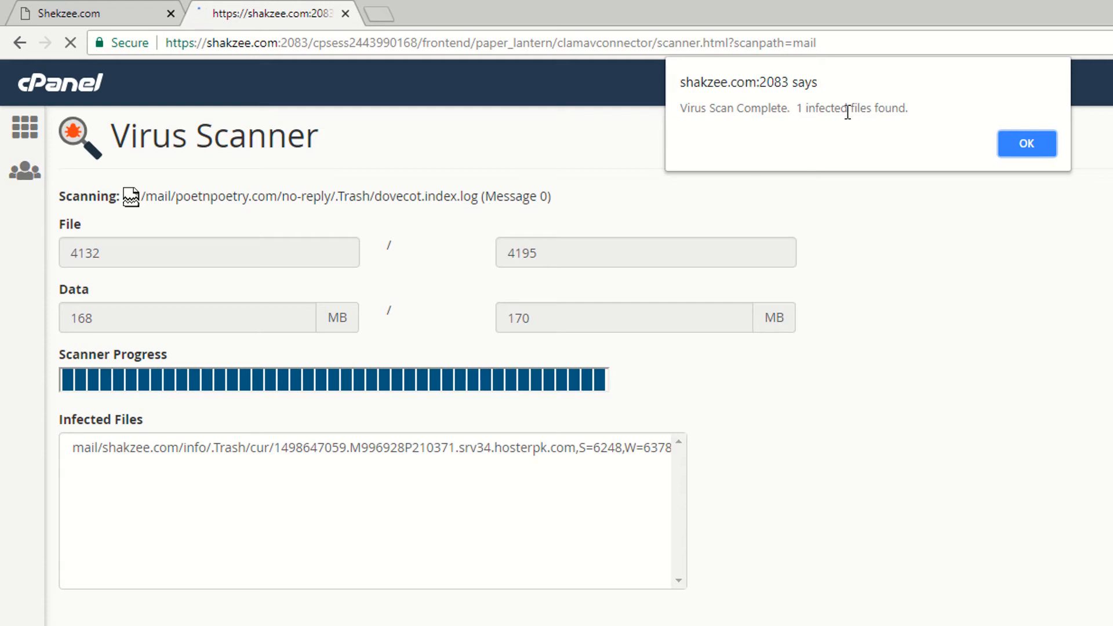
{"action": "left_click", "coordinate": [1019, 142]}
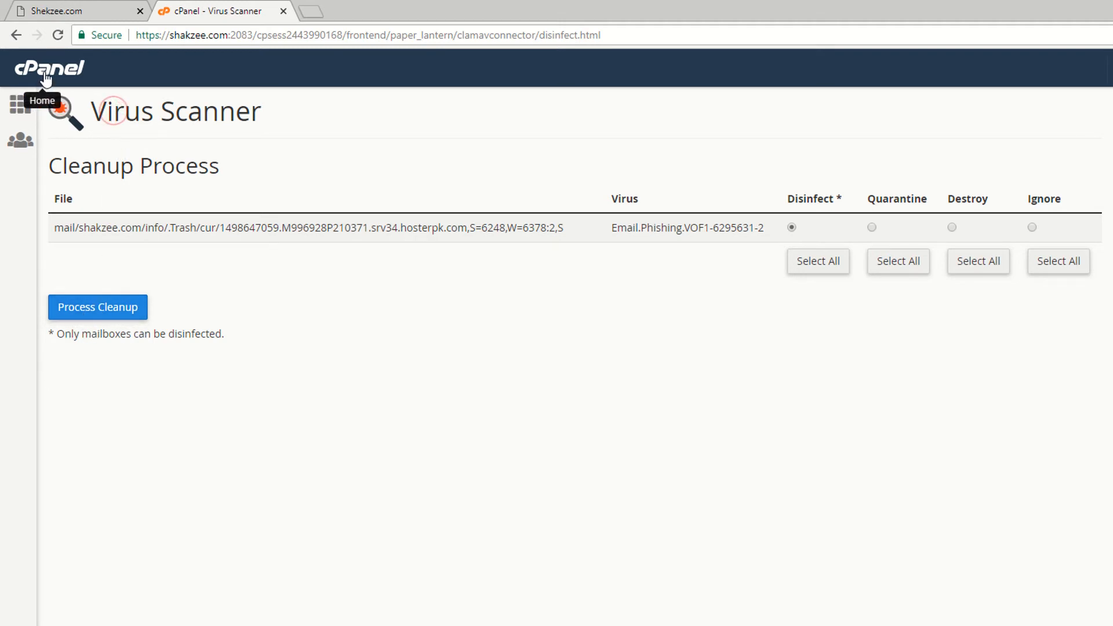
Return to the home page, open Virus Scanner again and go back to the home page.
{"action": "left_click", "coordinate": [30, 110]}
{"action": "left_click", "coordinate": [791, 126]}
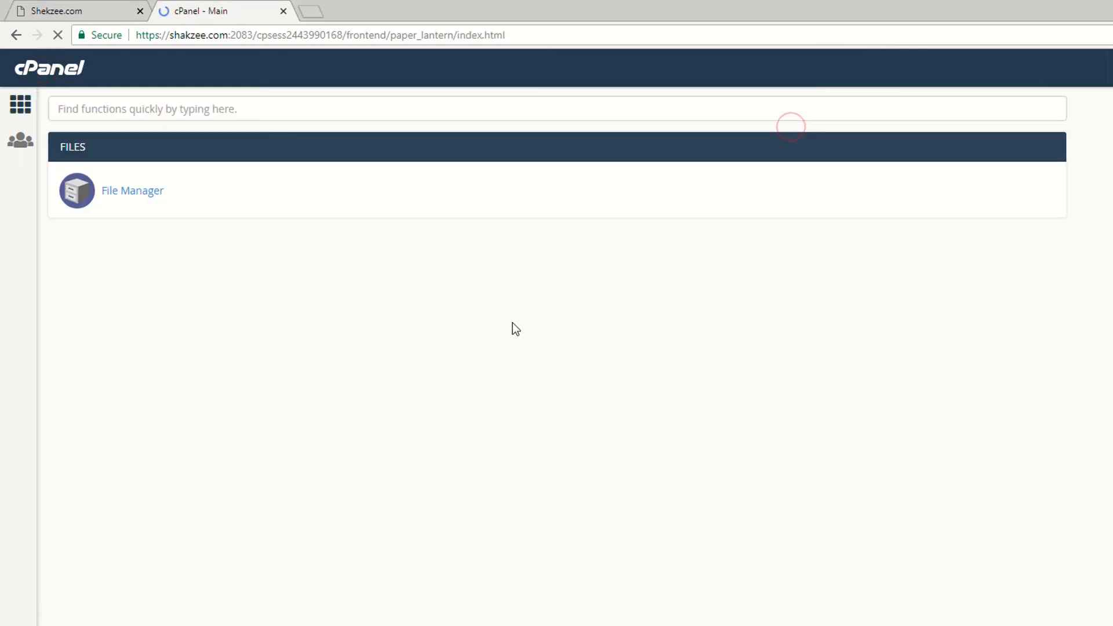
{"action": "scroll", "coordinate": [516, 323], "scroll_direction": "down", "scroll_amount": 15}
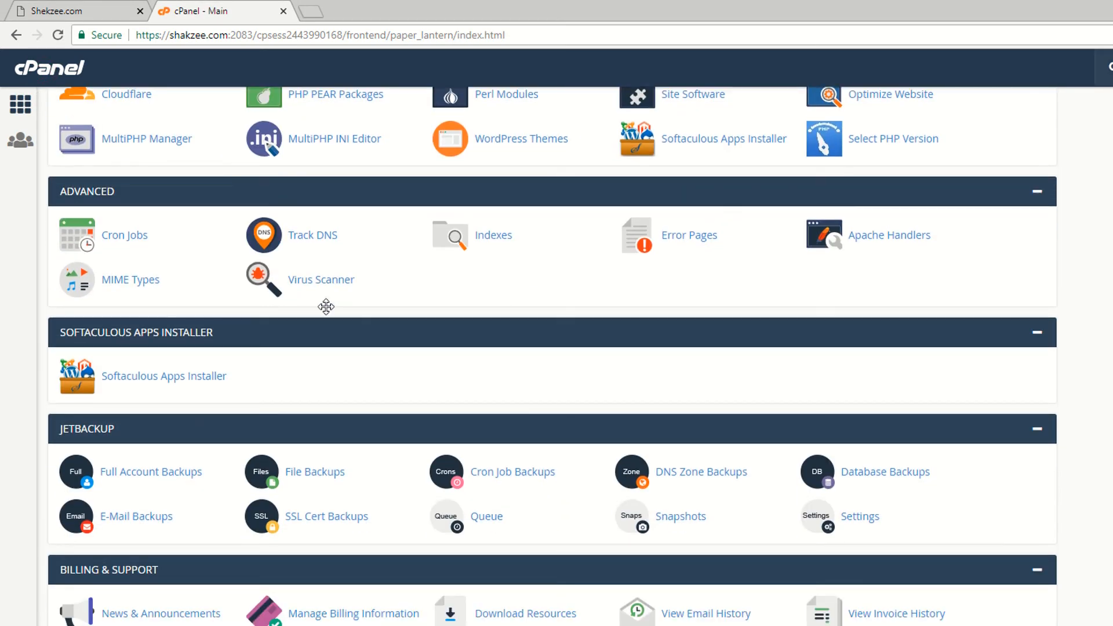
{"action": "left_click", "coordinate": [318, 281]}
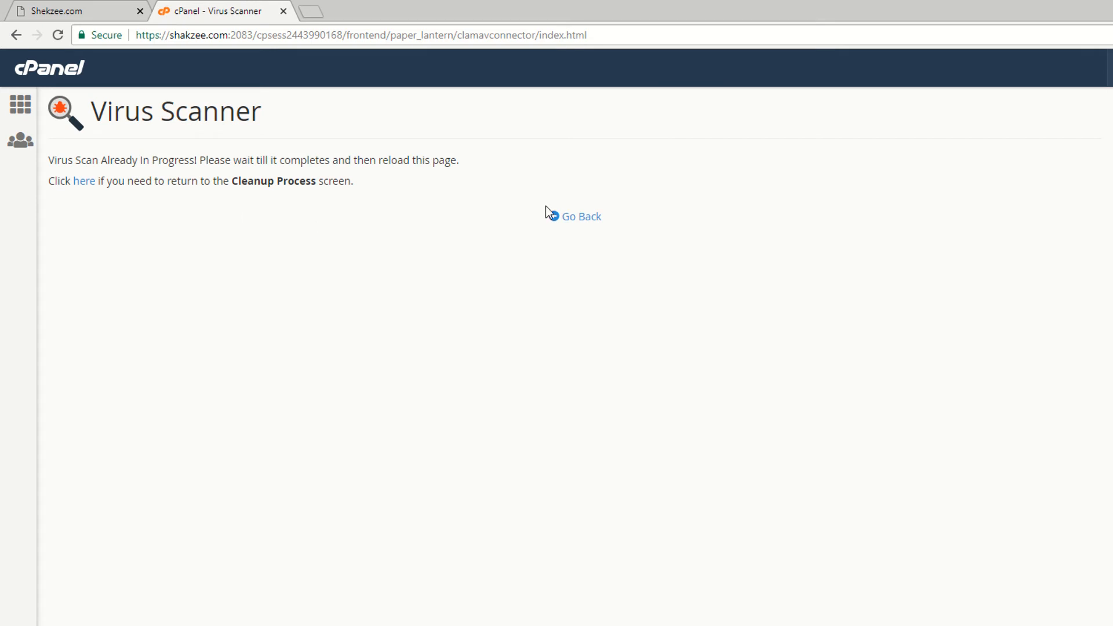
{"action": "left_click", "coordinate": [570, 219]}
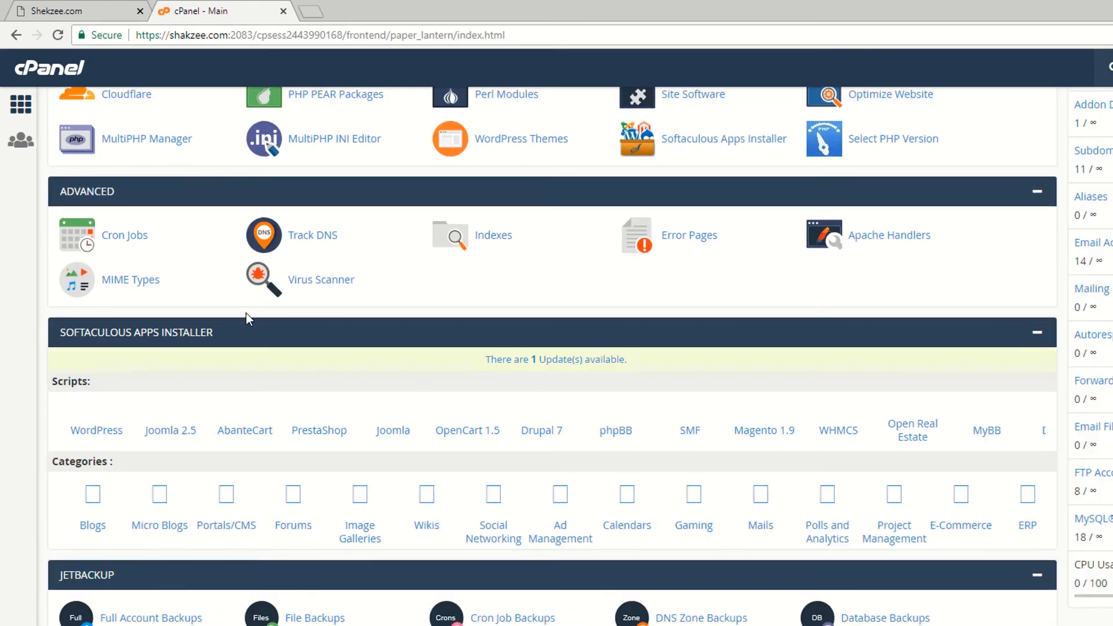
Open Virus Scanner, return to its Cleanup Process screen and process the cleanup of the infected mail file.
{"action": "left_click", "coordinate": [319, 280]}
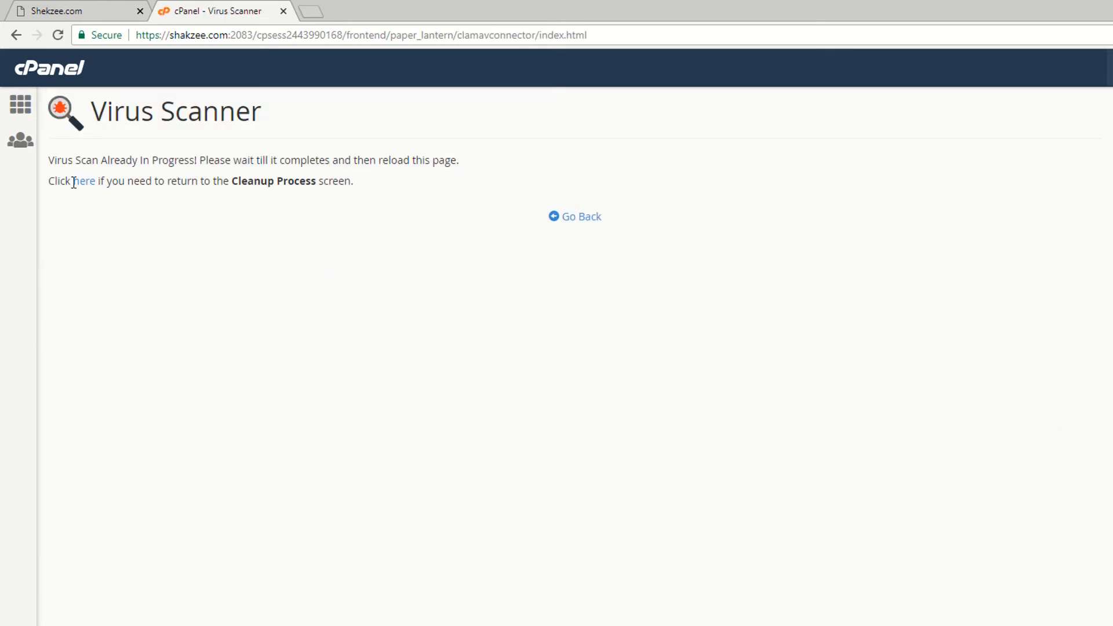
{"action": "left_click", "coordinate": [84, 181]}
{"action": "left_click", "coordinate": [126, 309]}
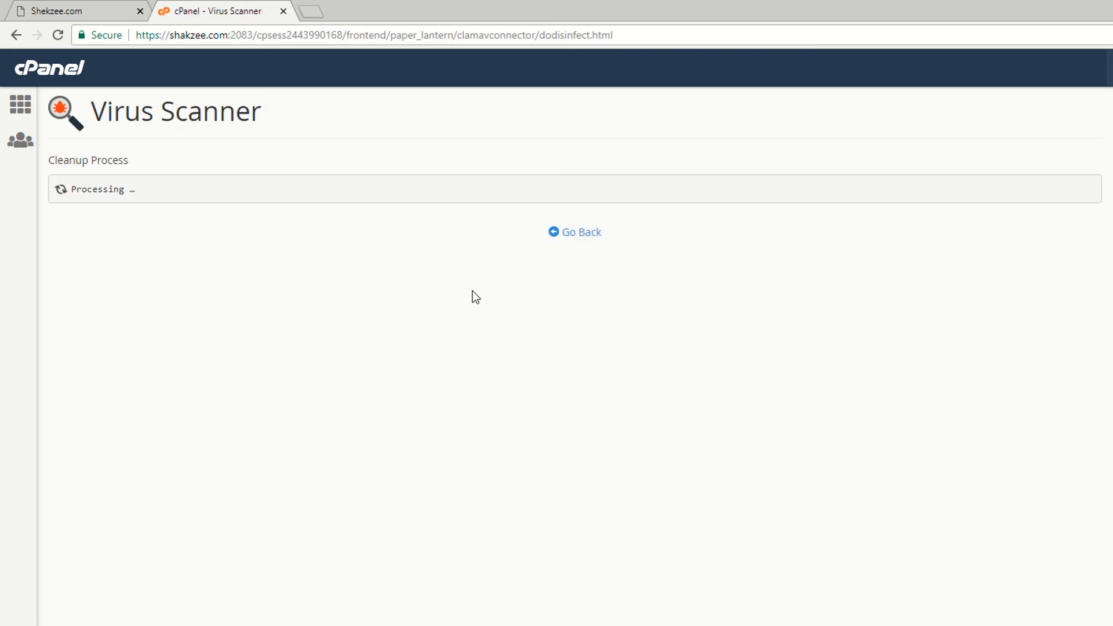
Go back to the new scan options and select Scan Public FTP Space.
{"action": "left_click", "coordinate": [577, 287]}
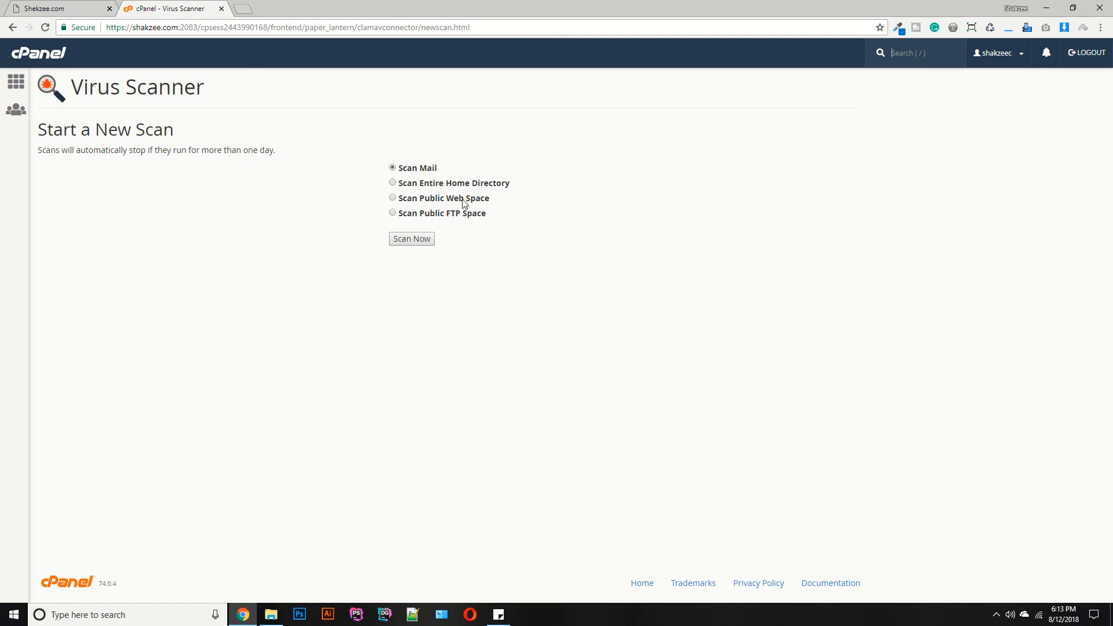
{"action": "left_click", "coordinate": [393, 213]}
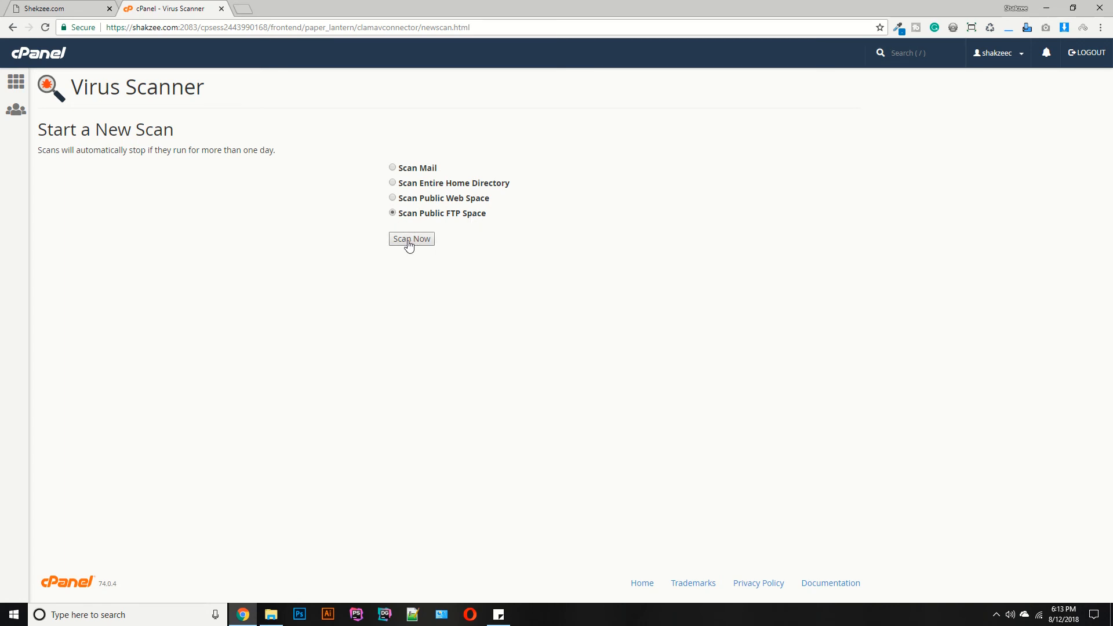
Return to the home page and look through its sections from Advanced down to Security and Preferences.
{"action": "left_click", "coordinate": [39, 53]}
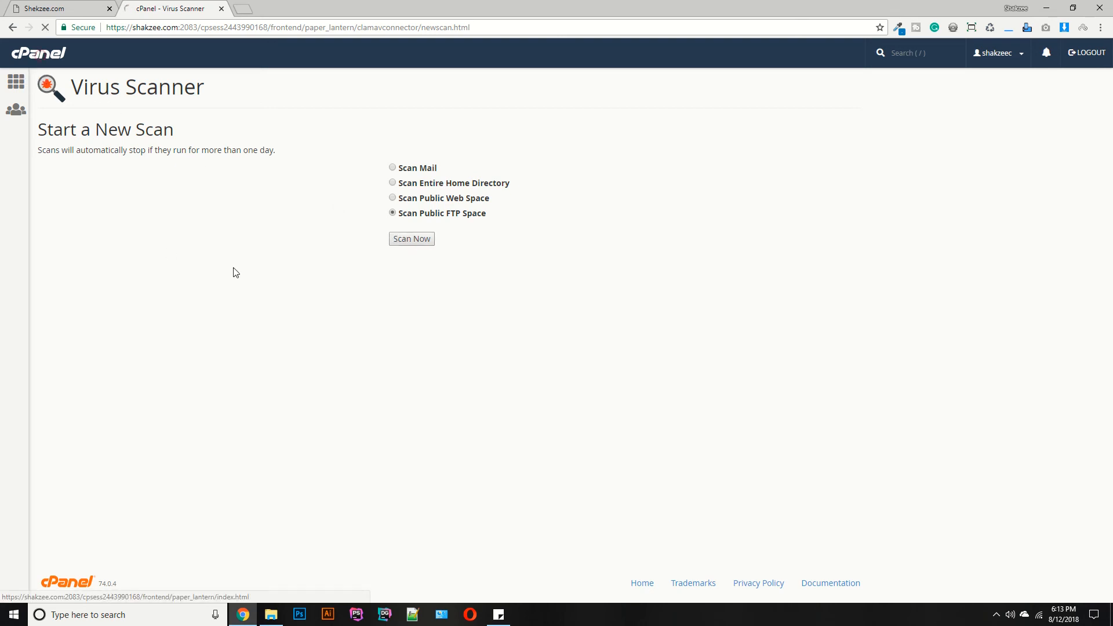
{"action": "scroll", "coordinate": [237, 272], "scroll_direction": "down", "scroll_amount": 8}
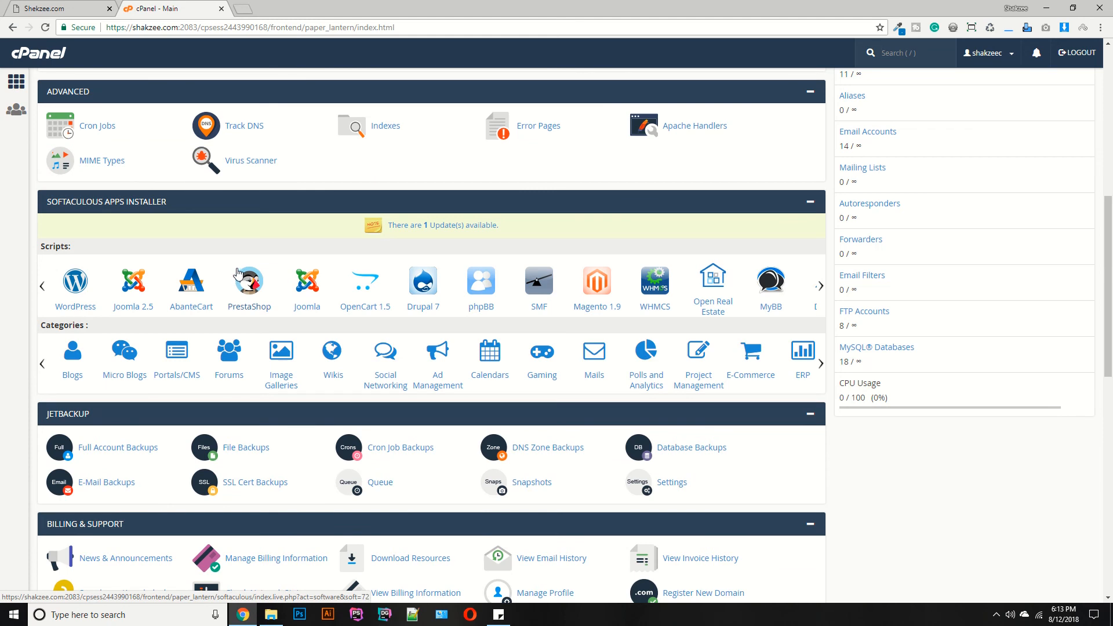
{"action": "scroll", "coordinate": [244, 277], "scroll_direction": "down", "scroll_amount": 2}
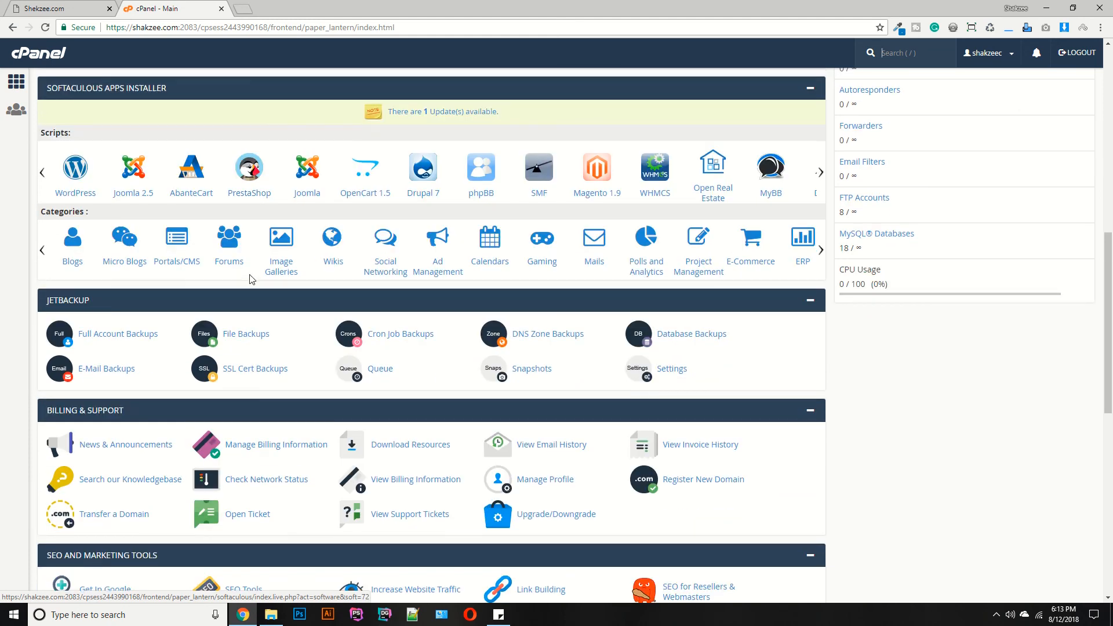
{"action": "scroll", "coordinate": [251, 280], "scroll_direction": "up", "scroll_amount": 7}
{"action": "scroll", "coordinate": [251, 281], "scroll_direction": "down", "scroll_amount": 15}
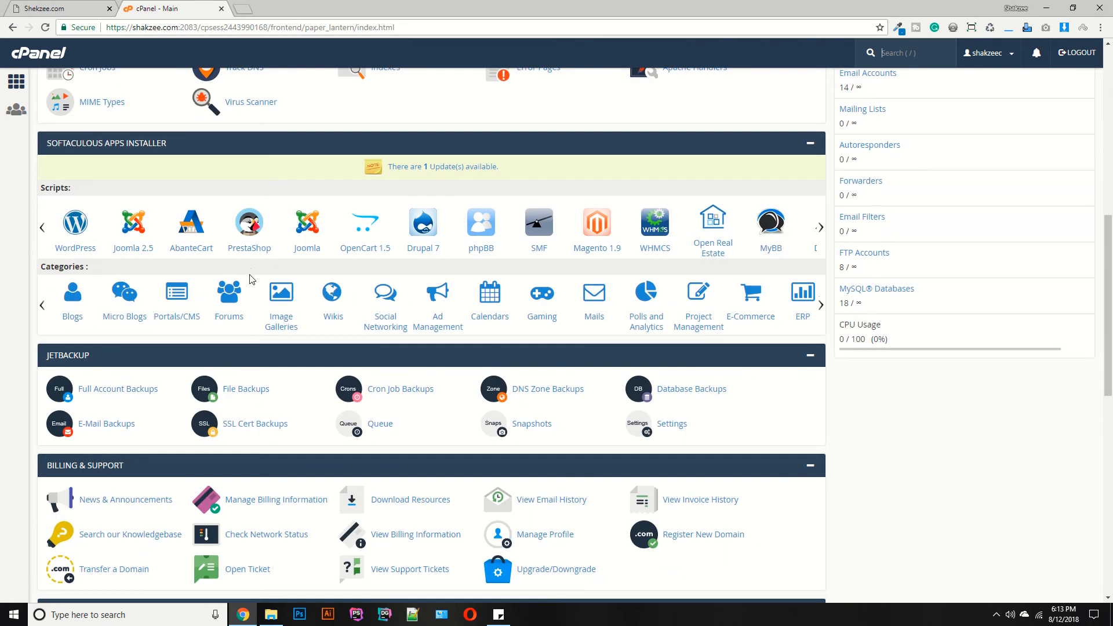
{"action": "scroll", "coordinate": [251, 281], "scroll_direction": "down", "scroll_amount": 1}
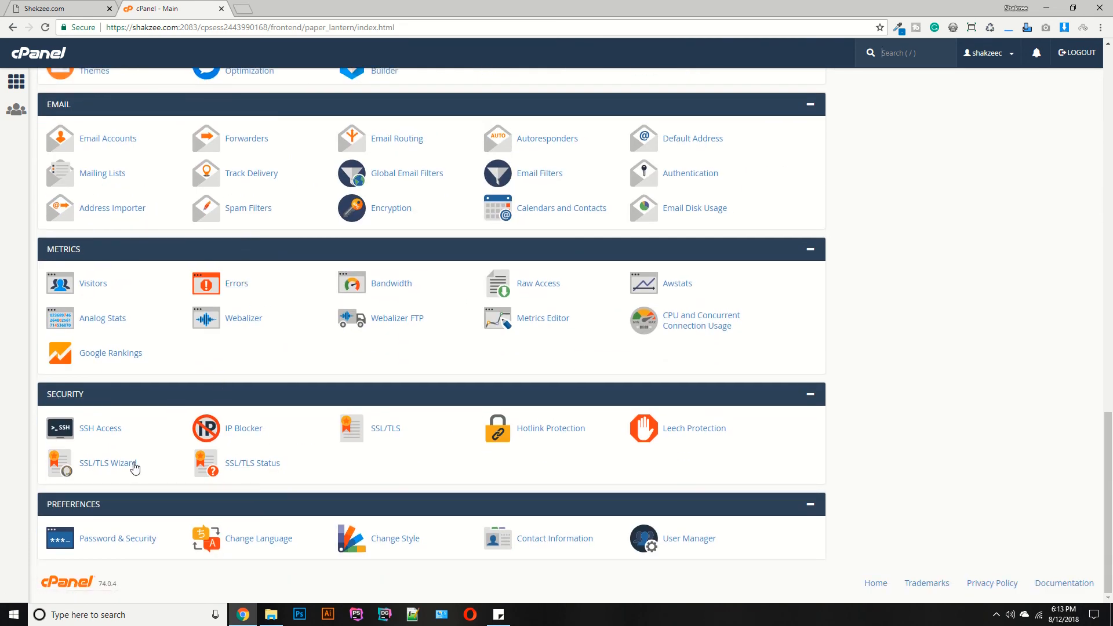